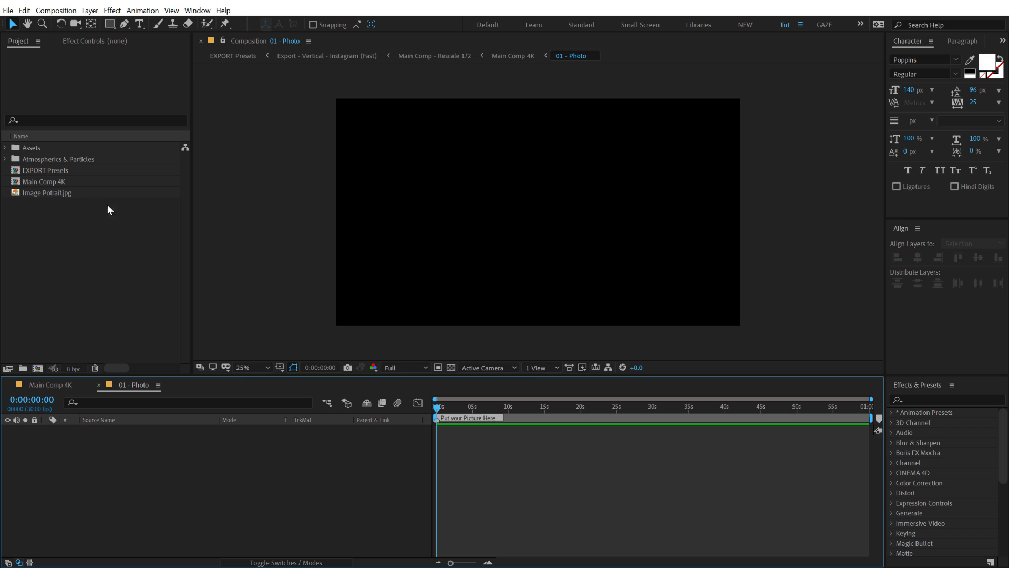
Step: Add Image Potrait.jpg to the 01 - Photo composition and open the 03 - Portrait Setup composition from Main Comp 4K
{"action": "left_click_drag", "start_coordinate": [65, 194], "coordinate": [140, 494]}
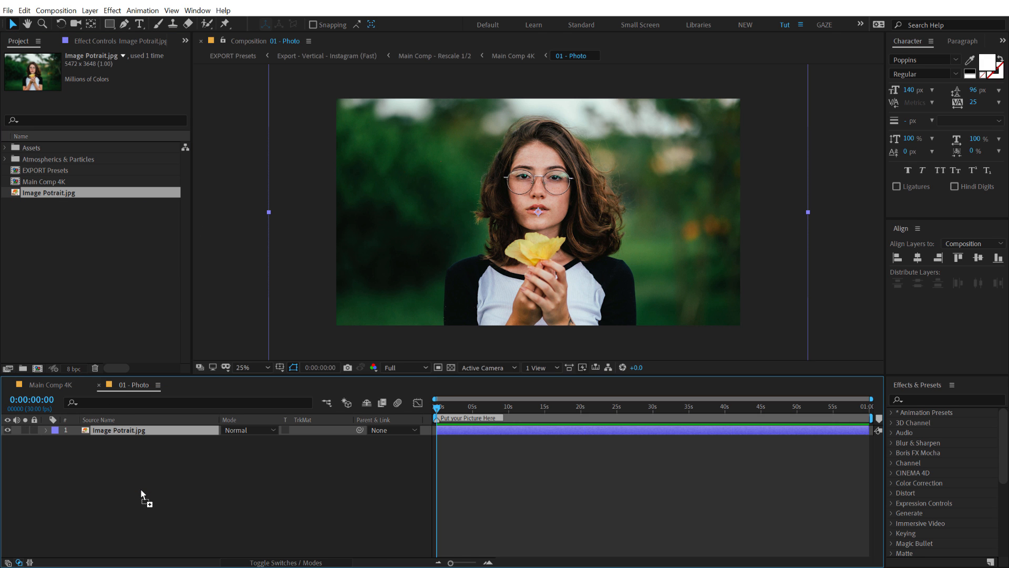
{"action": "left_click", "coordinate": [56, 383]}
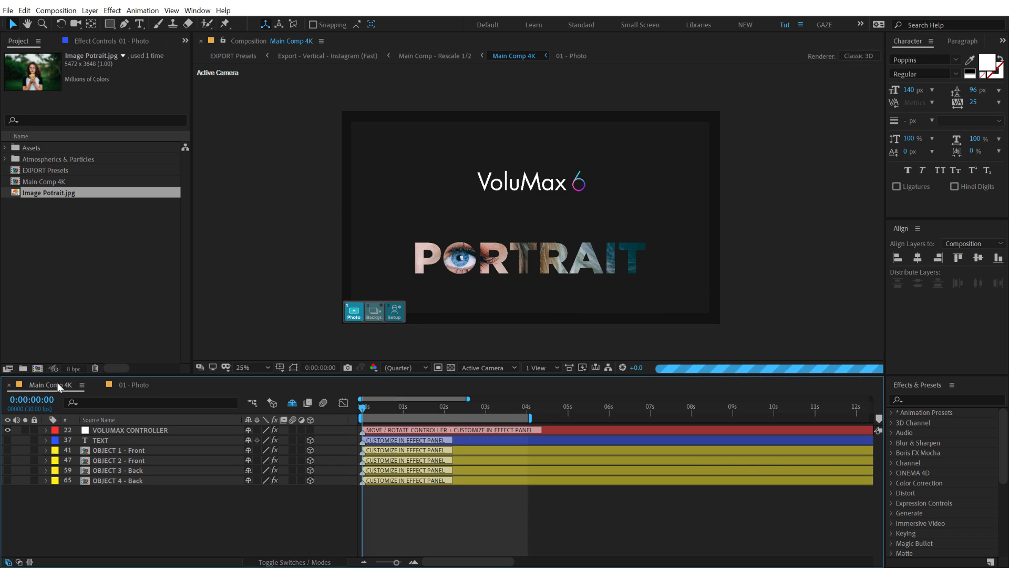
{"action": "double_click", "coordinate": [396, 314]}
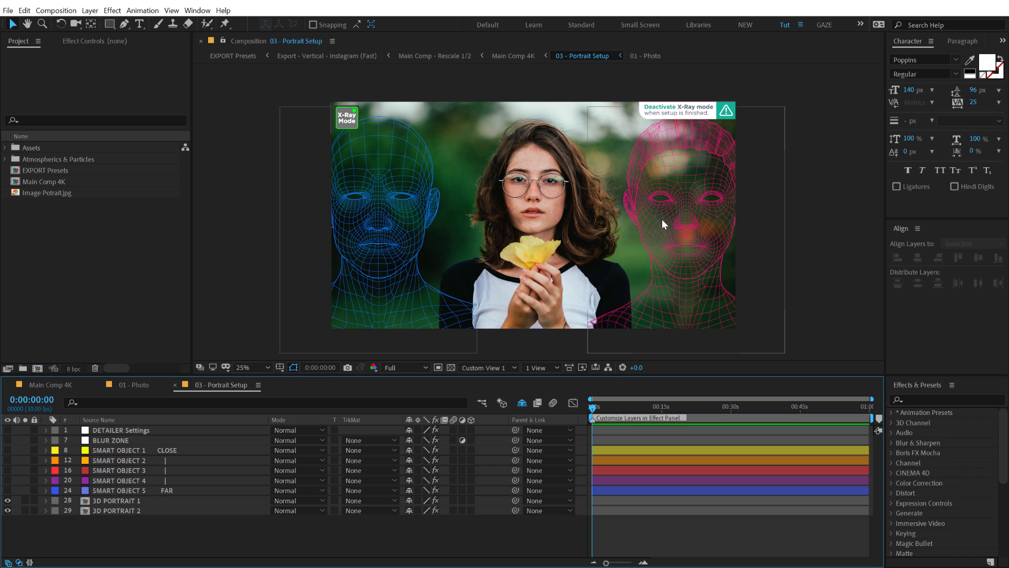
Step: Hide the 3D PORTRAIT 1 layer and move the 3D PORTRAIT 2 mesh over the woman's face
{"action": "left_click", "coordinate": [358, 284]}
{"action": "left_click", "coordinate": [8, 499]}
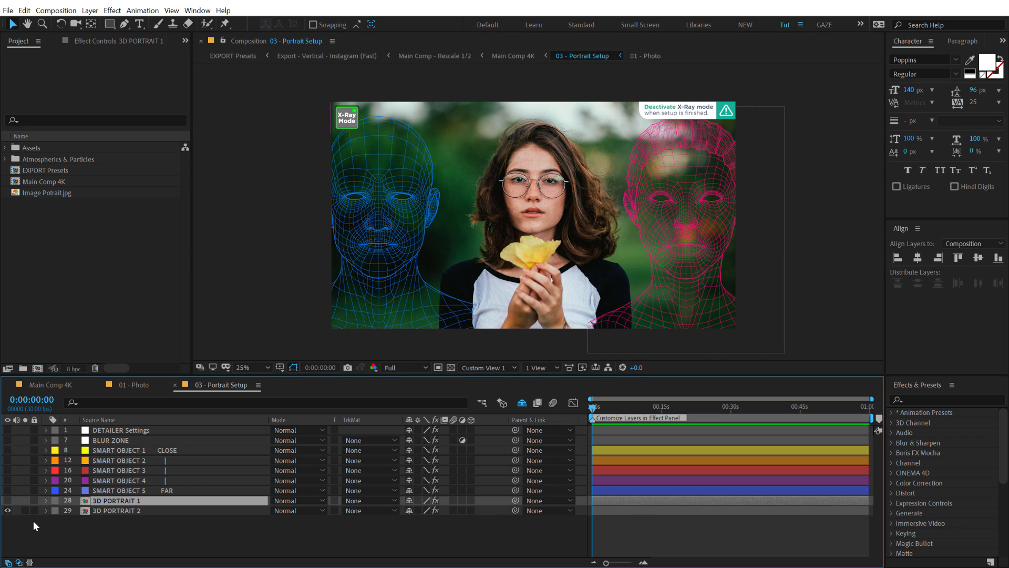
{"action": "left_click_drag", "start_coordinate": [709, 266], "coordinate": [554, 258]}
{"action": "key", "text": "period"}
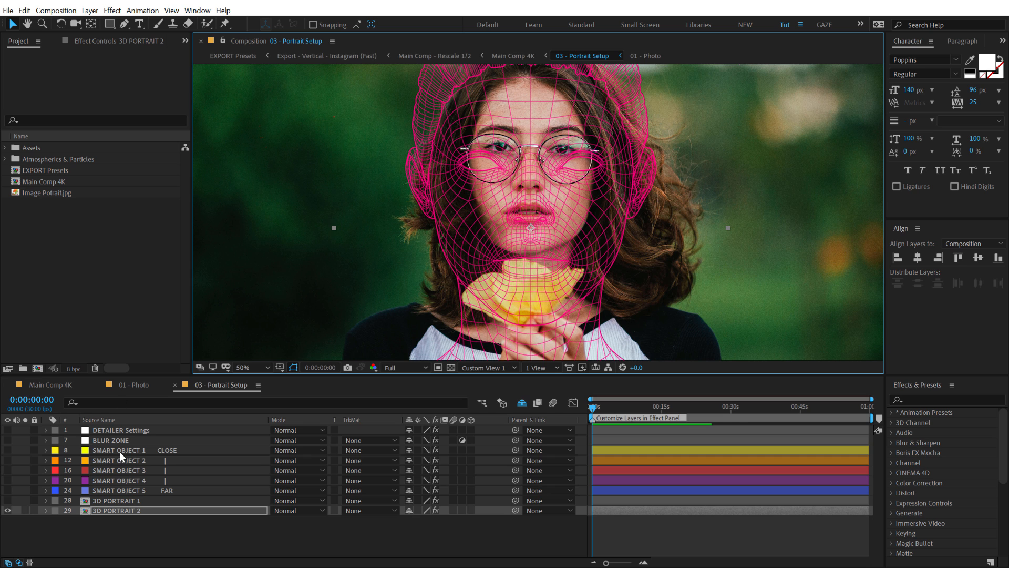
Step: Scale the 3D PORTRAIT 2 mesh to 136% and shift it up to line up with the woman's facial features
{"action": "left_click", "coordinate": [138, 510]}
{"action": "key", "text": "s"}
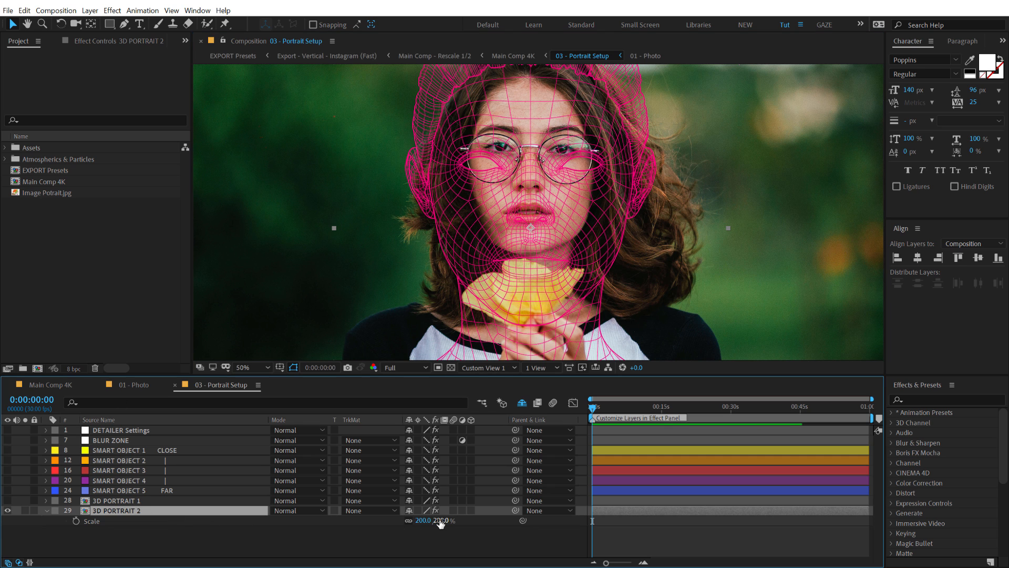
{"action": "left_click_drag", "start_coordinate": [439, 521], "coordinate": [402, 521]}
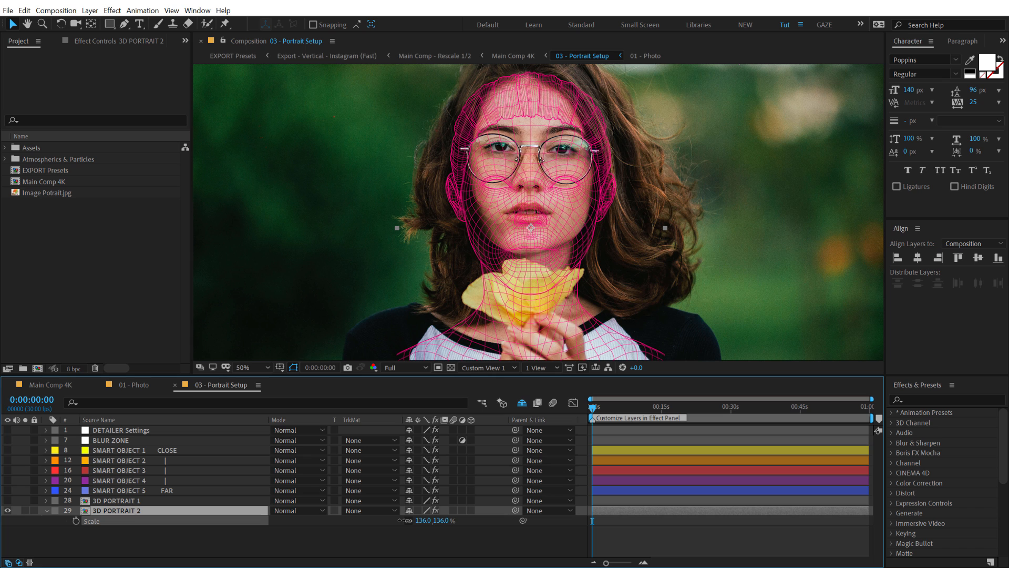
{"action": "left_click_drag", "start_coordinate": [558, 257], "coordinate": [556, 227]}
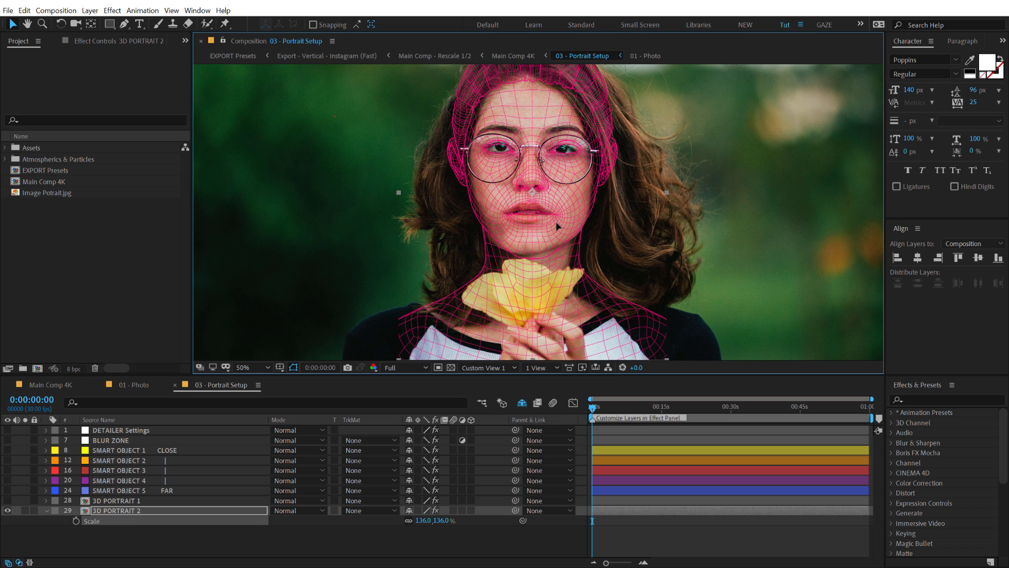
{"action": "left_click_drag", "start_coordinate": [557, 226], "coordinate": [557, 226]}
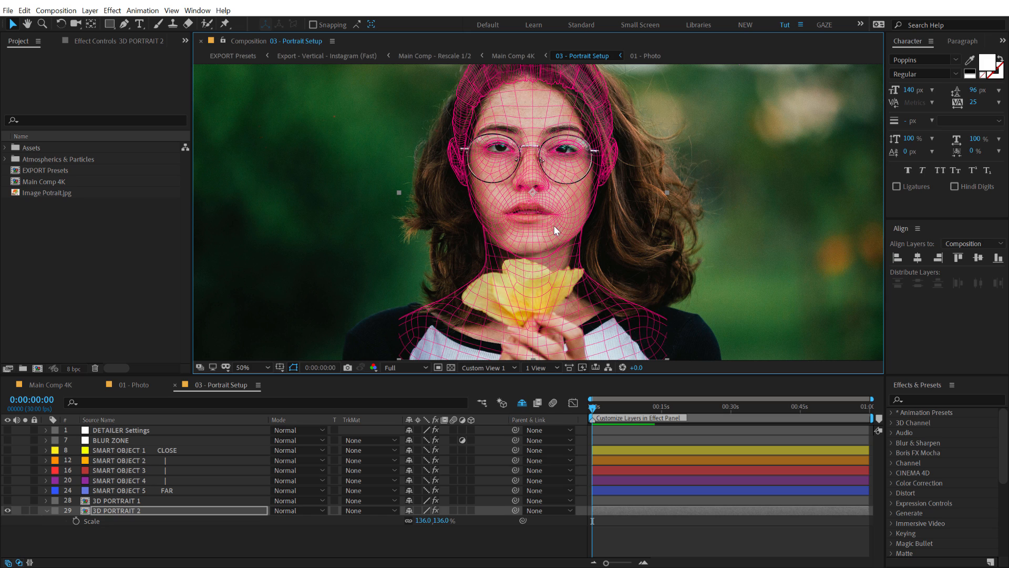
Step: Show the 3D PORTRAIT 2 effect settings, try a higher Select 3D Angle value, and set it back to 50
{"action": "left_click", "coordinate": [104, 42]}
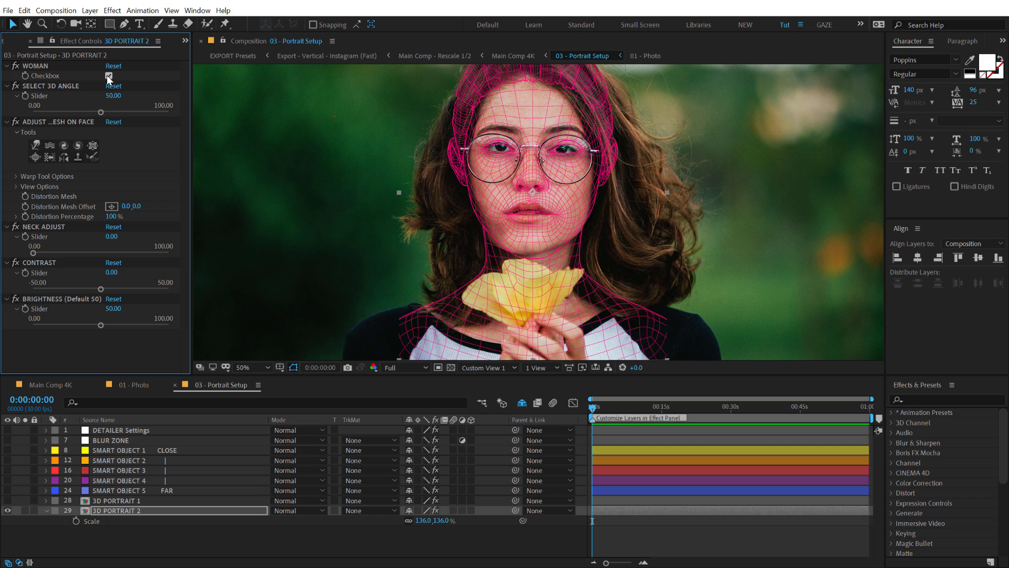
{"action": "left_click", "coordinate": [45, 85]}
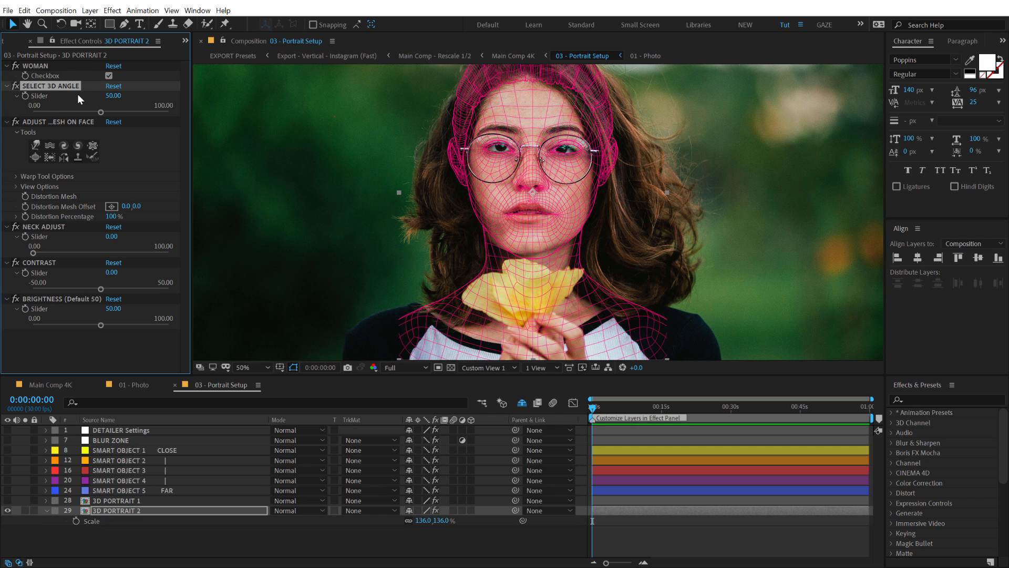
{"action": "key", "text": "comma"}
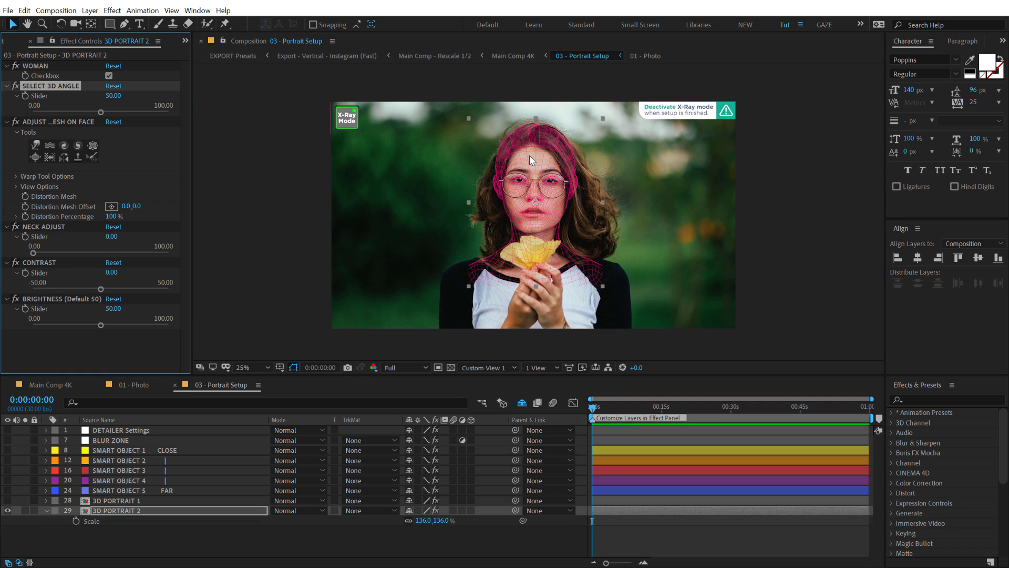
{"action": "key", "text": "period"}
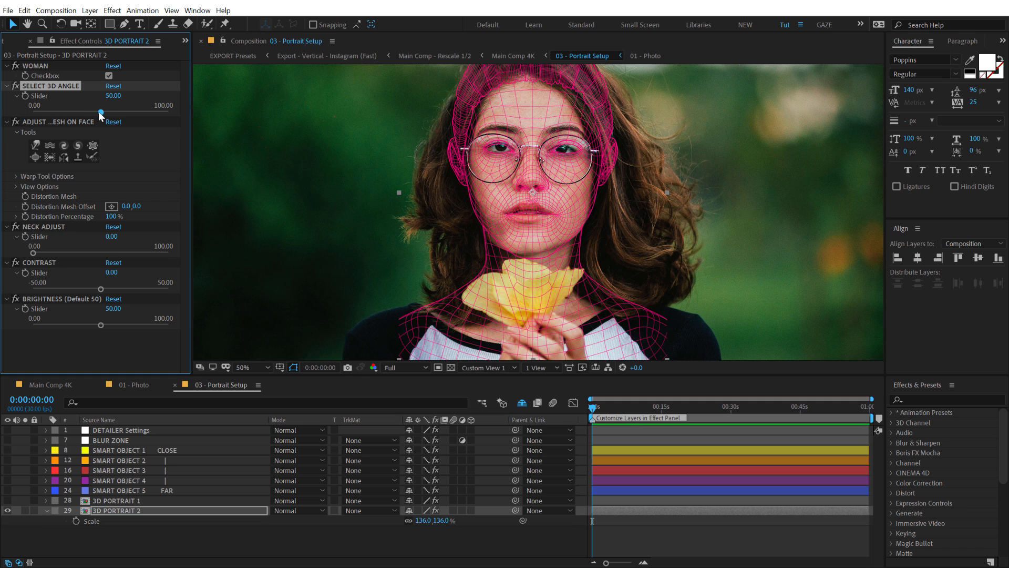
{"action": "left_click_drag", "start_coordinate": [99, 111], "coordinate": [110, 113]}
{"action": "left_click", "coordinate": [116, 97]}
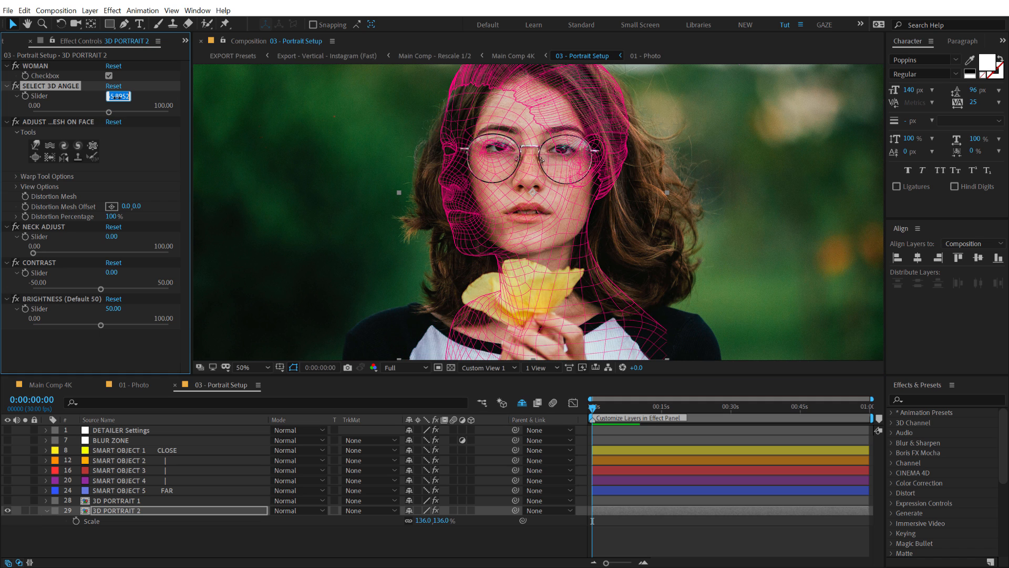
{"action": "type", "text": "50"}
{"action": "key", "text": "Return"}
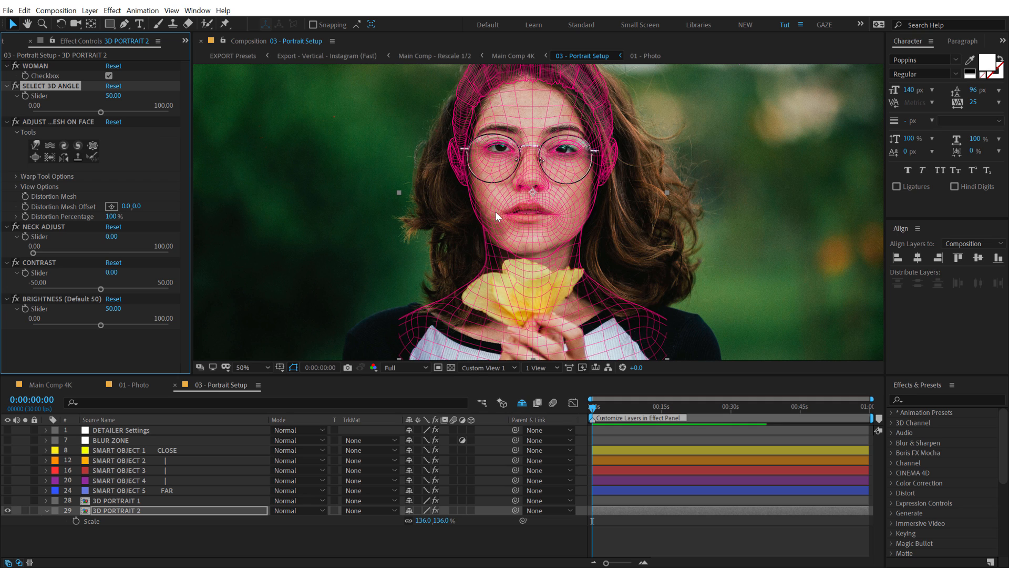
Step: Warp the 3D PORTRAIT 2 mesh around the mouth and cheeks to match the woman's face
{"action": "left_click", "coordinate": [36, 145]}
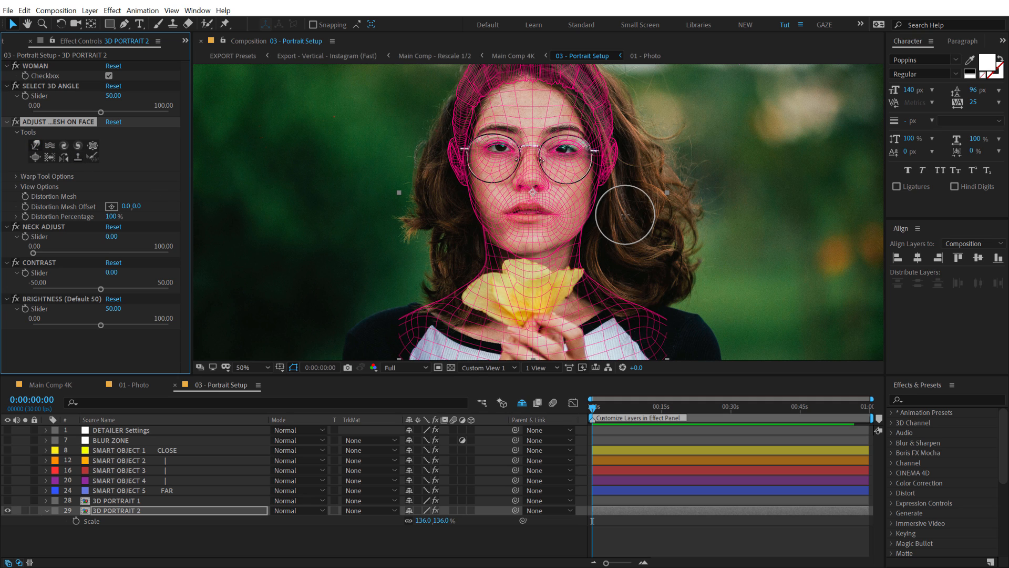
{"action": "key", "text": "period"}
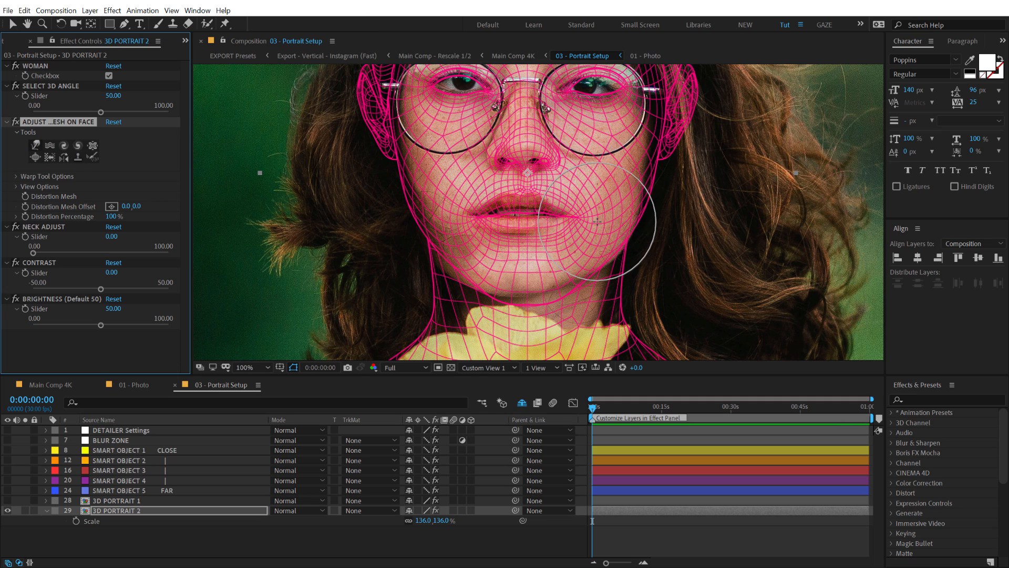
{"action": "left_click", "coordinate": [409, 203]}
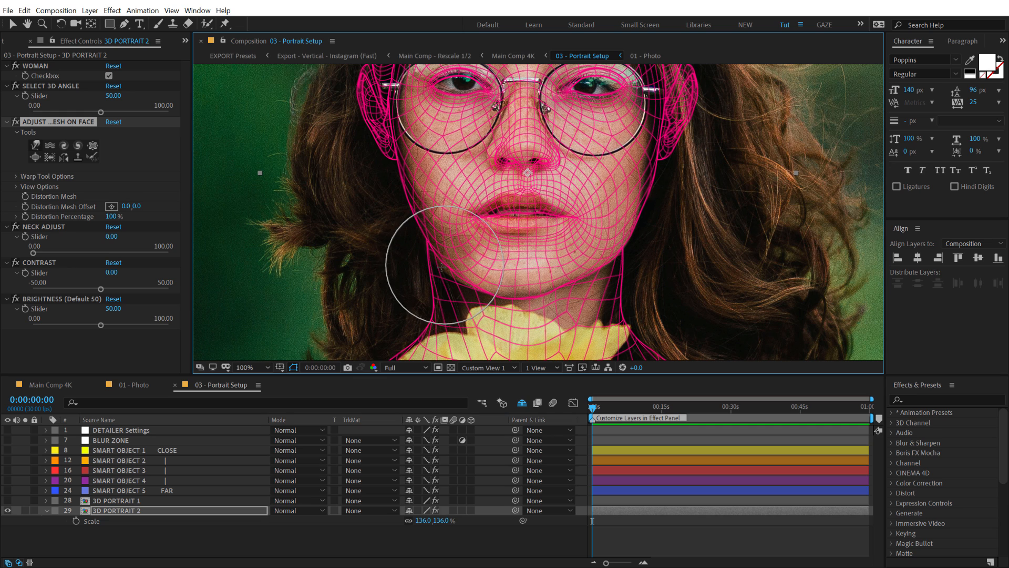
{"action": "scroll", "coordinate": [486, 264], "scroll_direction": "down", "scroll_amount": 2}
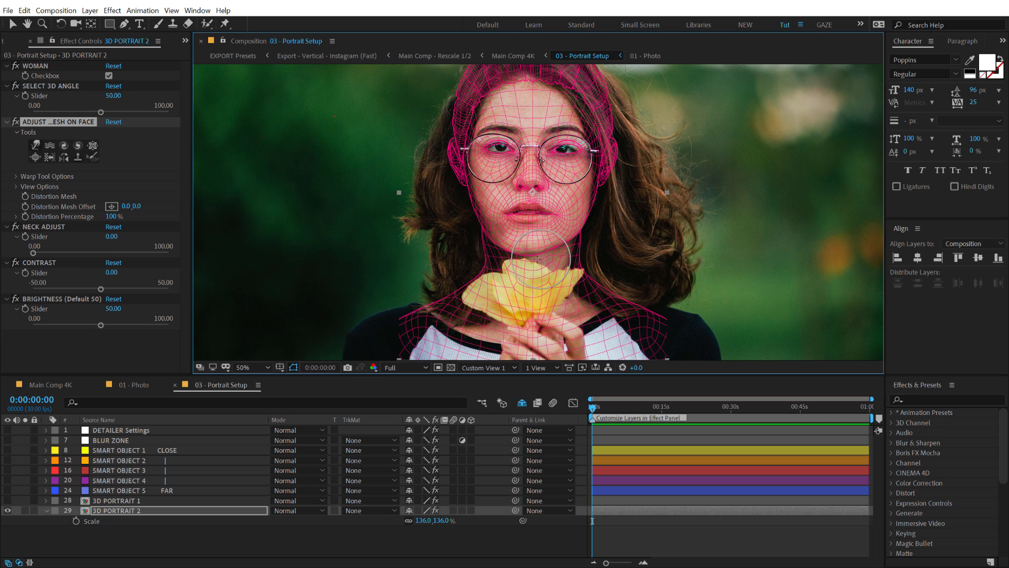
Step: Set the 3D PORTRAIT 2 mesh's Neck Adjust to about 34.06 and its Contrast to about 2.40
{"action": "left_click", "coordinate": [43, 226]}
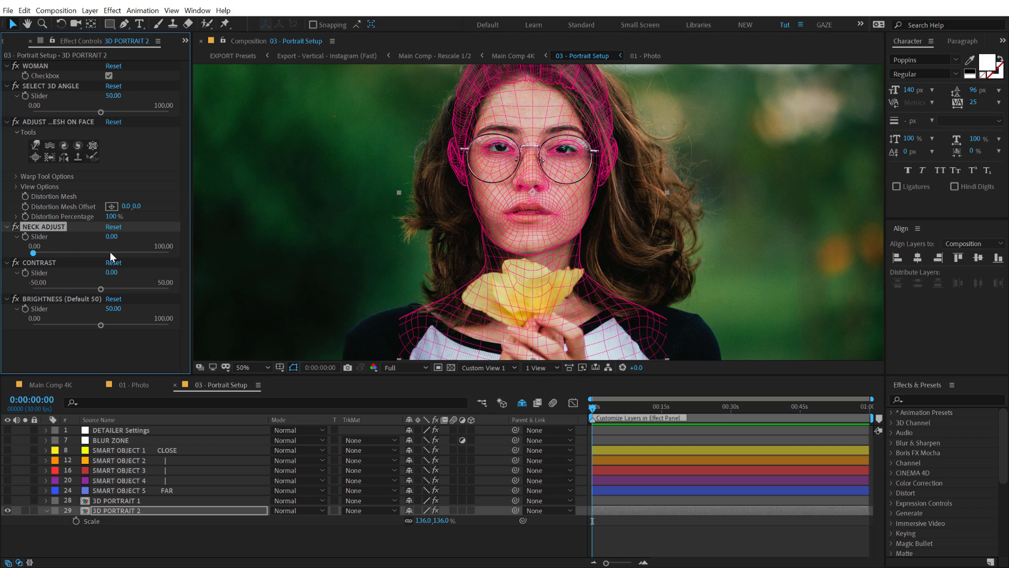
{"action": "left_click_drag", "start_coordinate": [42, 252], "coordinate": [84, 253]}
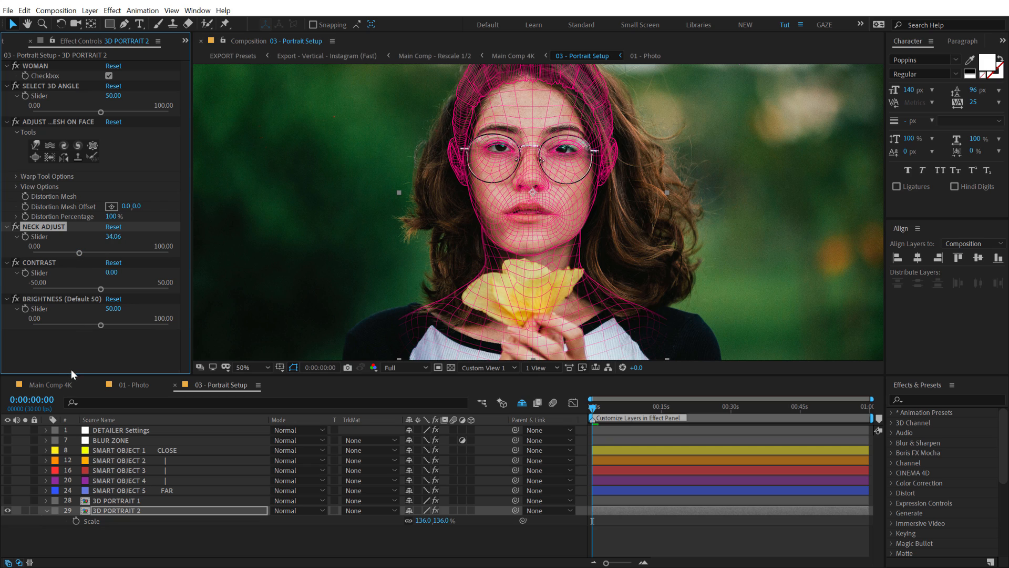
{"action": "left_click_drag", "start_coordinate": [99, 289], "coordinate": [107, 288]}
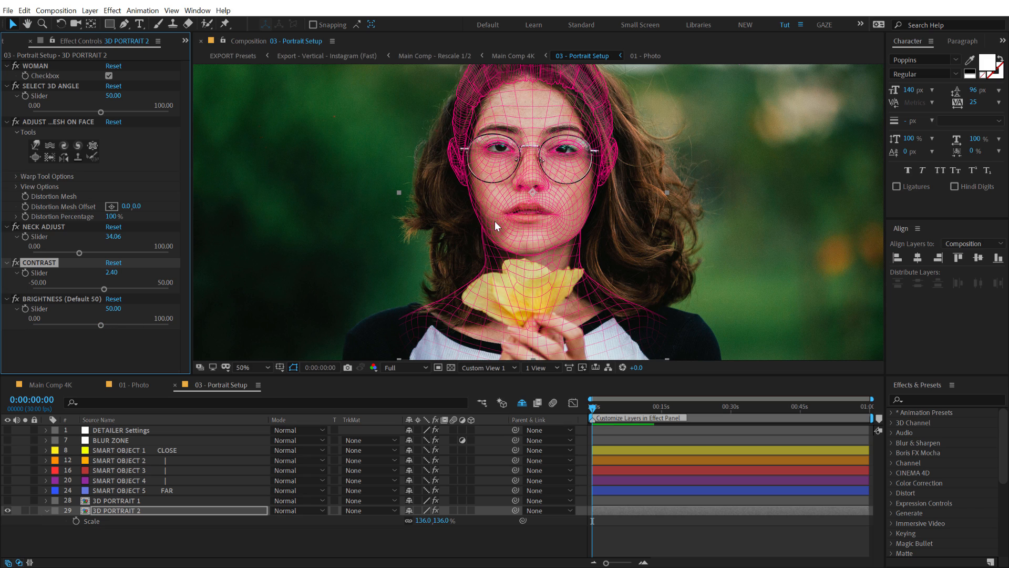
{"action": "key", "text": "comma"}
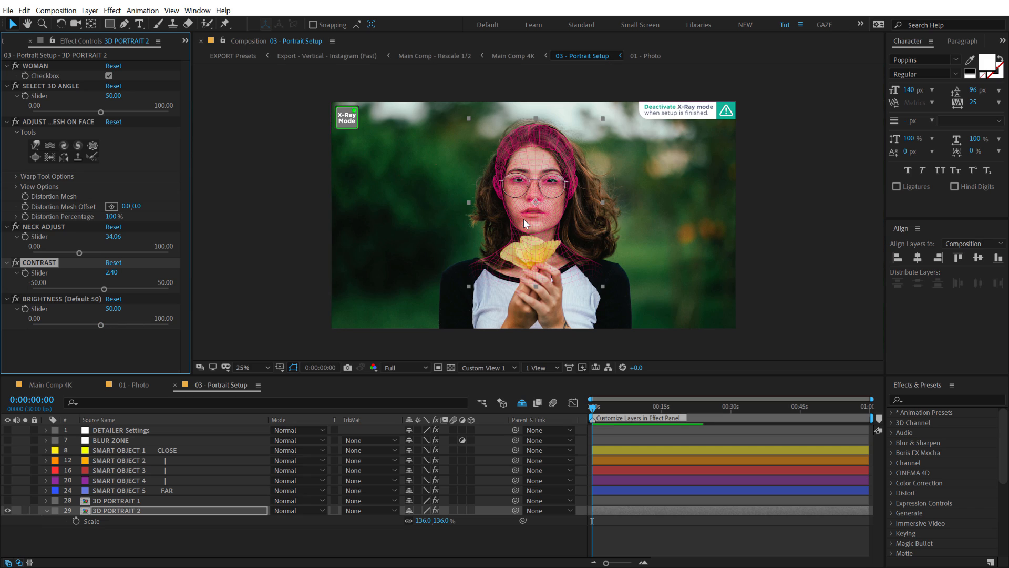
Step: Deactivate X-Ray Mode in the portrait setup and return to Main Comp 4K
{"action": "left_click", "coordinate": [346, 120]}
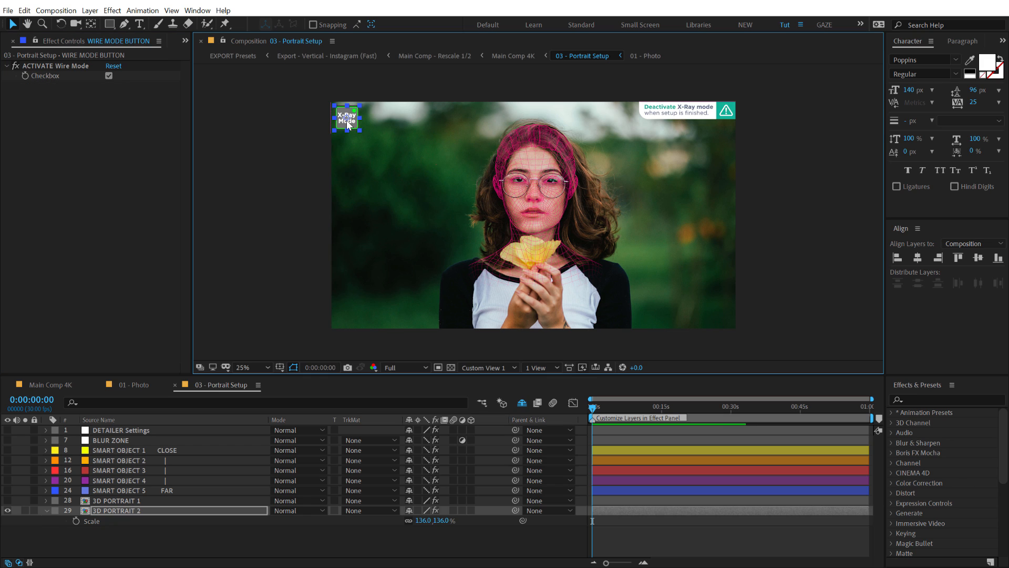
{"action": "left_click", "coordinate": [109, 76]}
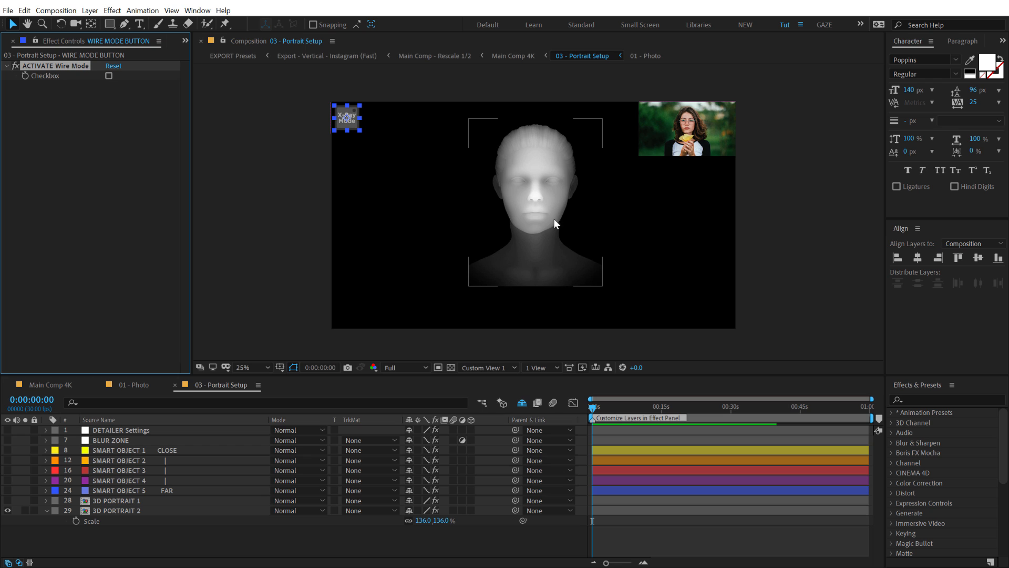
{"action": "left_click", "coordinate": [57, 386]}
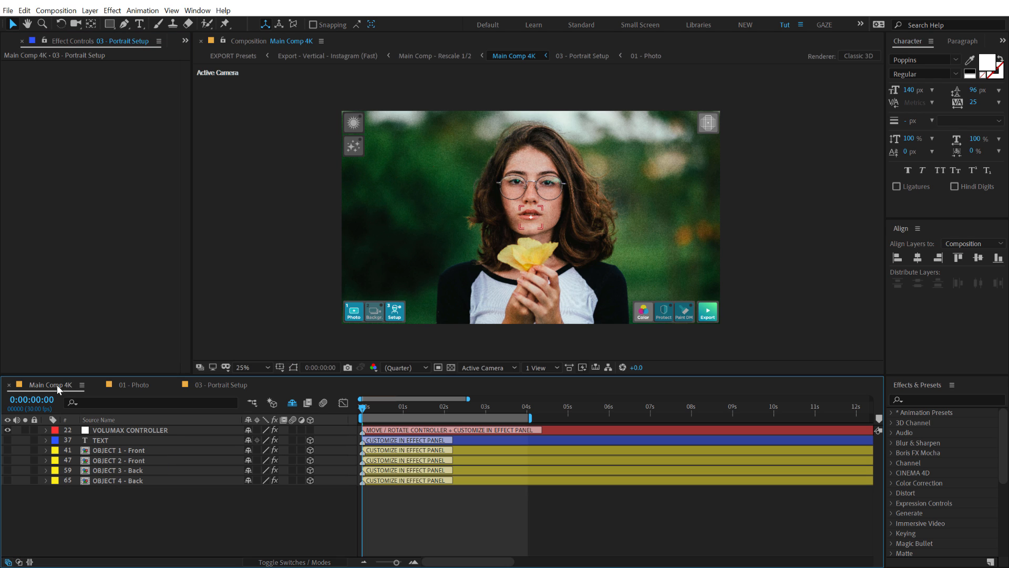
Step: Move the VOLUMAX CONTROLLER from the woman's mouth to the hair beside her chin to test the 3D rotation
{"action": "left_click", "coordinate": [137, 432]}
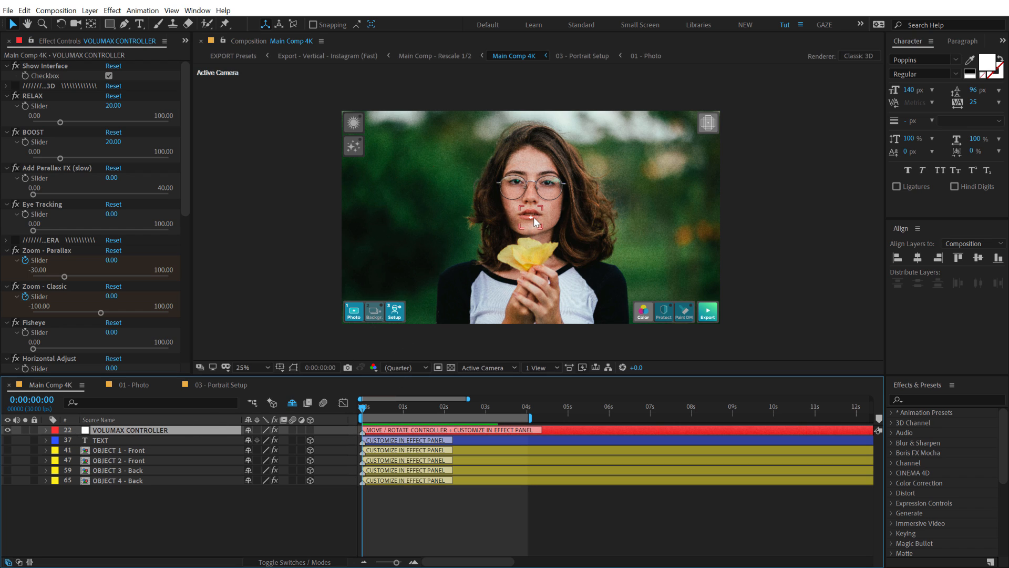
{"action": "left_click_drag", "start_coordinate": [534, 216], "coordinate": [586, 241]}
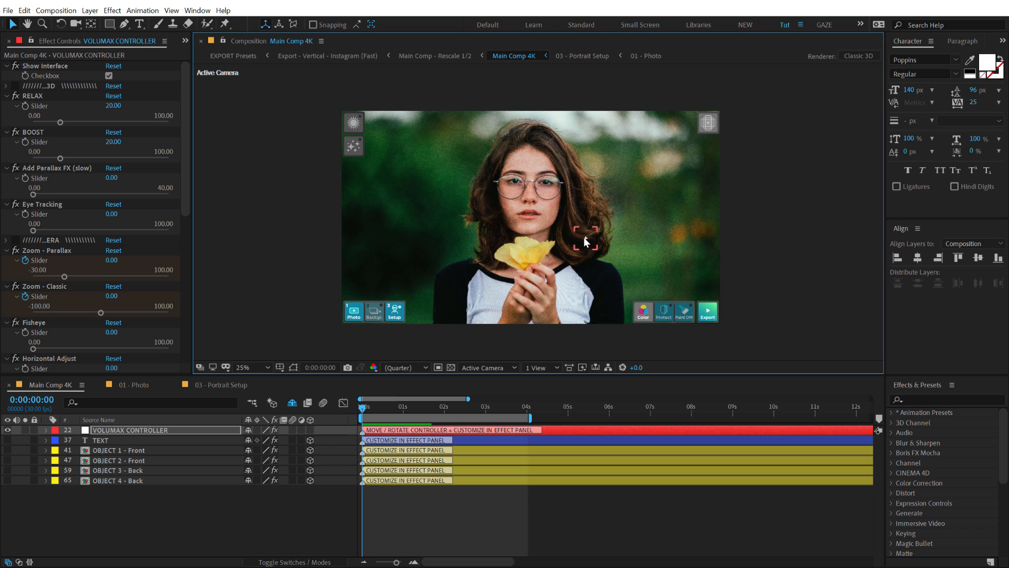
Step: Activate 3D particles in the ON/Particles effect settings, widening the settings area to show the full effect names
{"action": "left_click", "coordinate": [357, 148]}
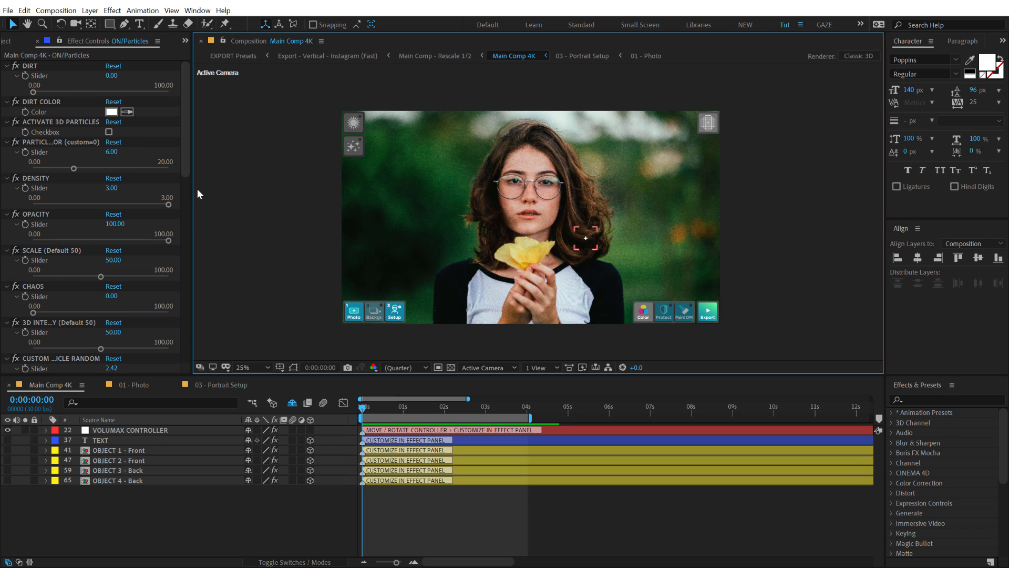
{"action": "left_click_drag", "start_coordinate": [193, 192], "coordinate": [245, 193]}
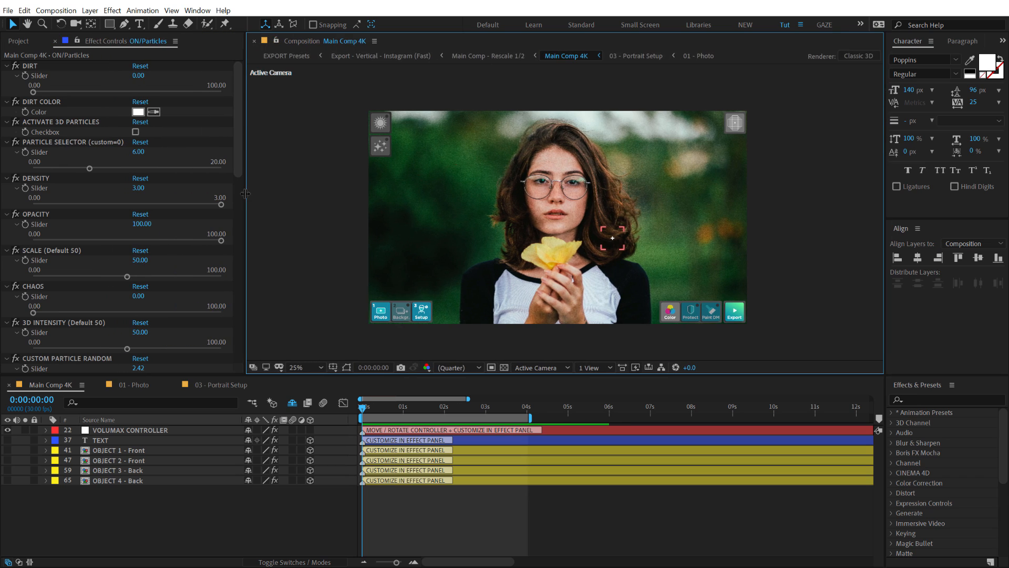
{"action": "left_click", "coordinate": [136, 132]}
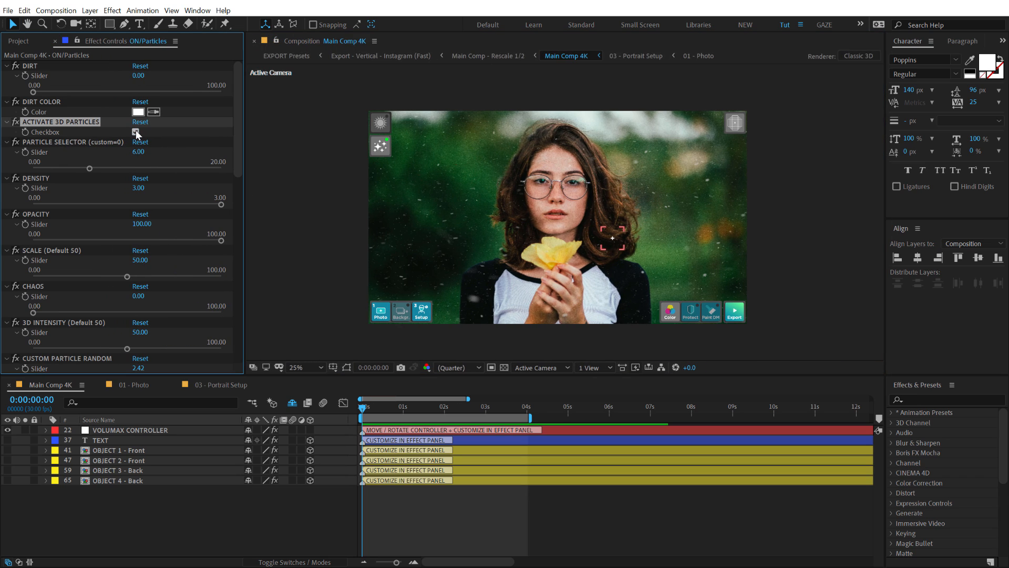
Step: Move the VOLUMAX CONTROLLER around the portrait to test the 3D movement, leaving it beside the chin just above the flower
{"action": "left_click", "coordinate": [138, 429]}
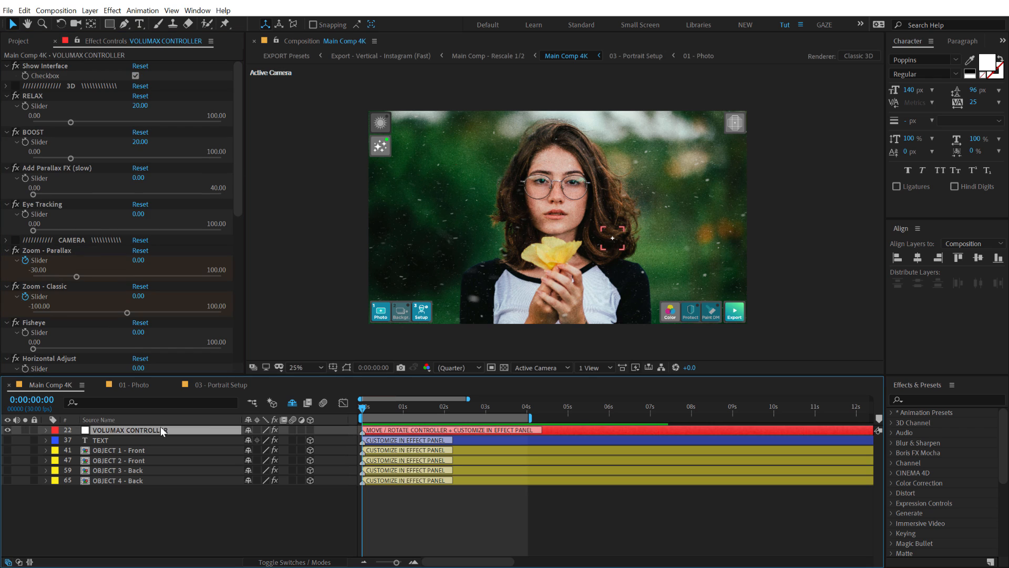
{"action": "left_click_drag", "start_coordinate": [616, 244], "coordinate": [497, 243]}
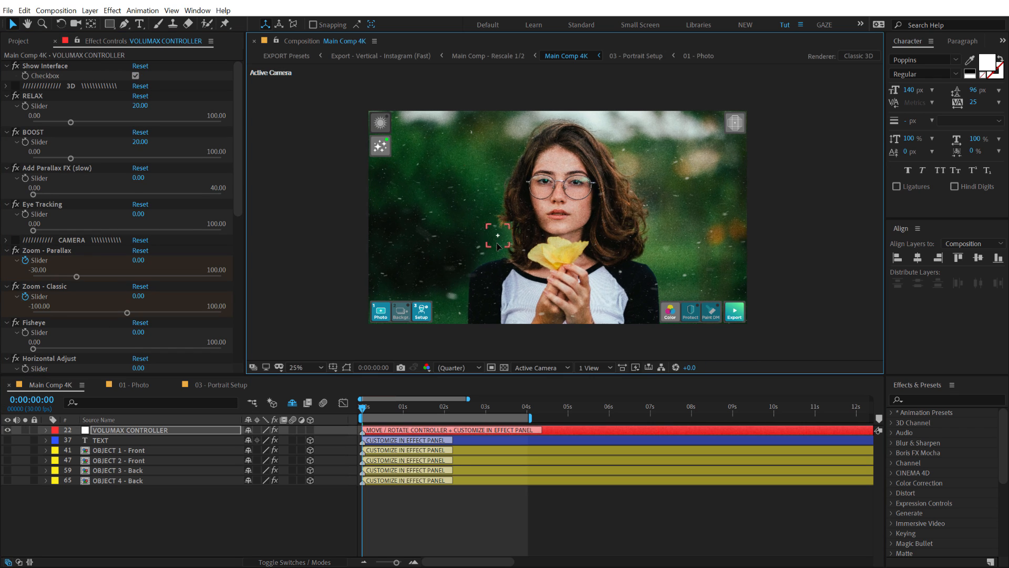
{"action": "left_click_drag", "start_coordinate": [560, 259], "coordinate": [511, 150]}
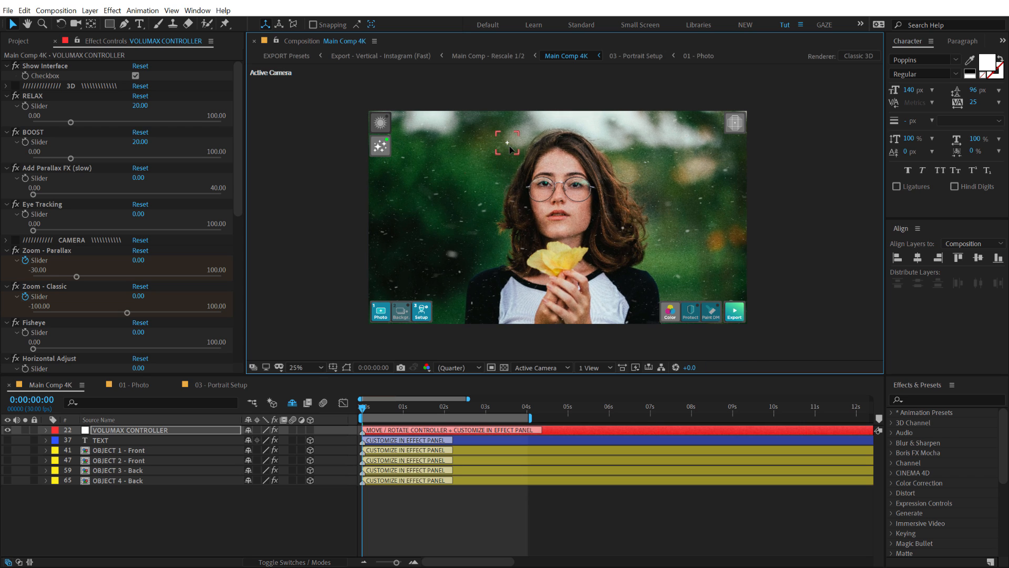
{"action": "left_click_drag", "start_coordinate": [559, 226], "coordinate": [588, 244]}
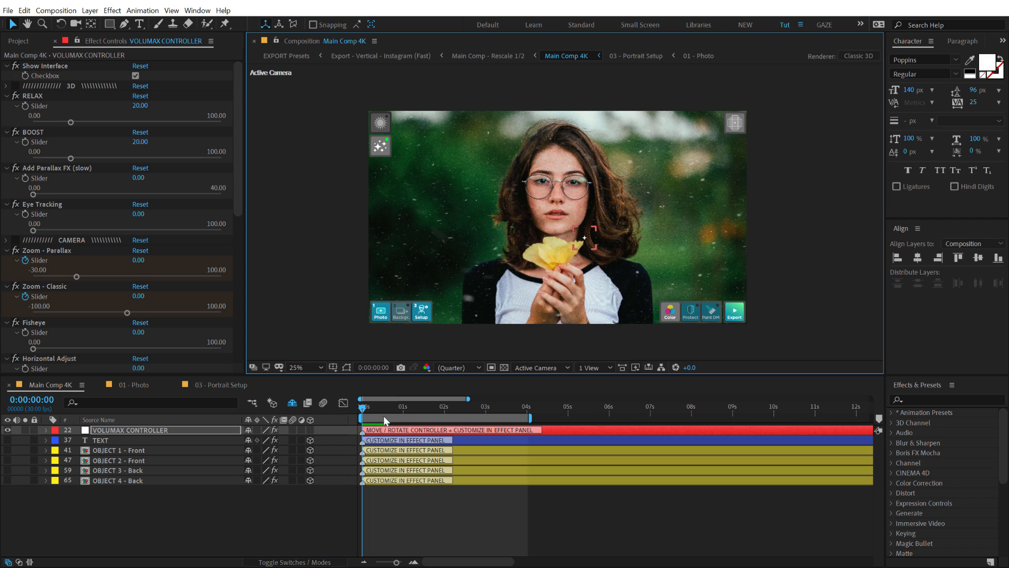
Step: Animate the VOLUMAX CONTROLLER with a position keyframe at 3 seconds in the background beside the woman's head, and preview the camera move from the start
{"action": "left_click_drag", "start_coordinate": [367, 413], "coordinate": [486, 428]}
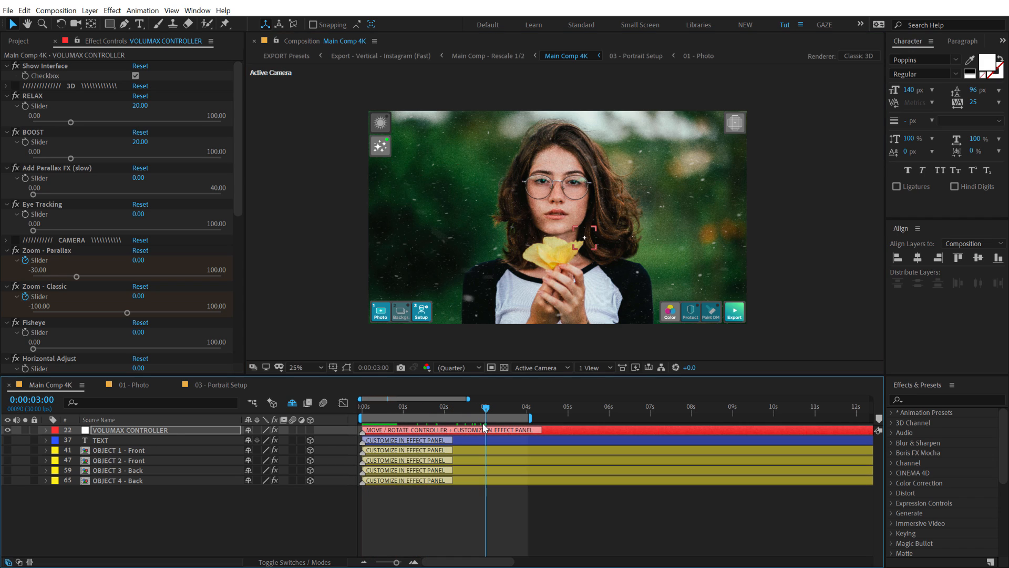
{"action": "key", "text": "p"}
{"action": "left_click_drag", "start_coordinate": [580, 243], "coordinate": [494, 160]}
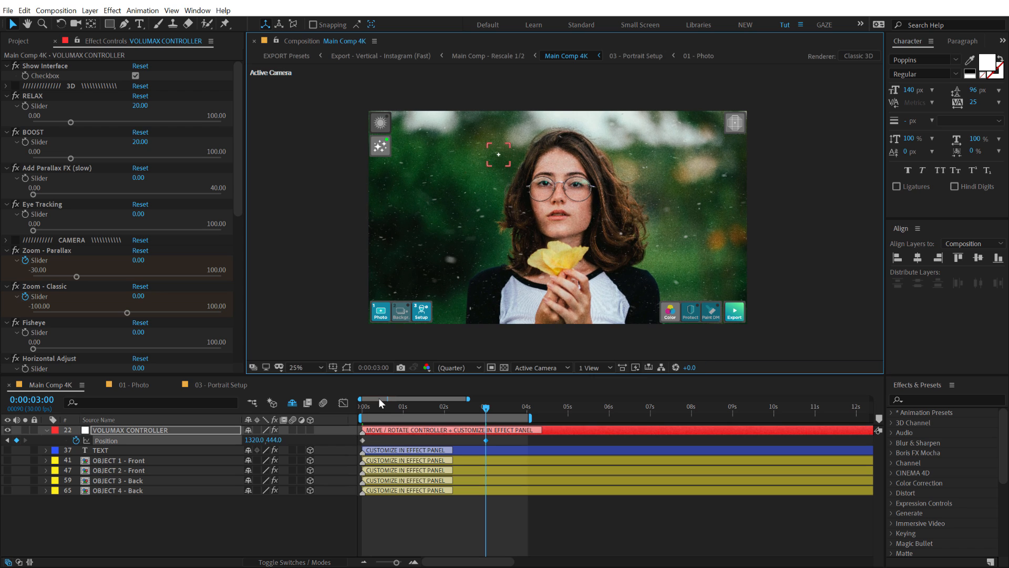
{"action": "left_click_drag", "start_coordinate": [379, 404], "coordinate": [320, 406]}
{"action": "key", "text": "h"}
{"action": "key", "text": "space"}
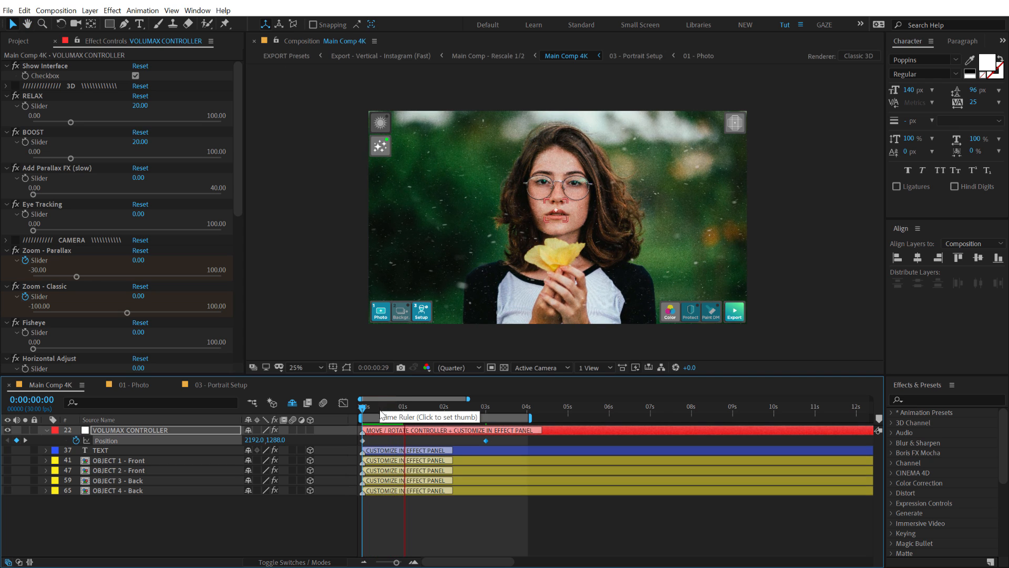
{"action": "key", "text": "space"}
Step: Delete the controller's position keyframe at 3 seconds, return to the start of the timeline and collapse the layer's properties
{"action": "left_click_drag", "start_coordinate": [392, 408], "coordinate": [481, 409]}
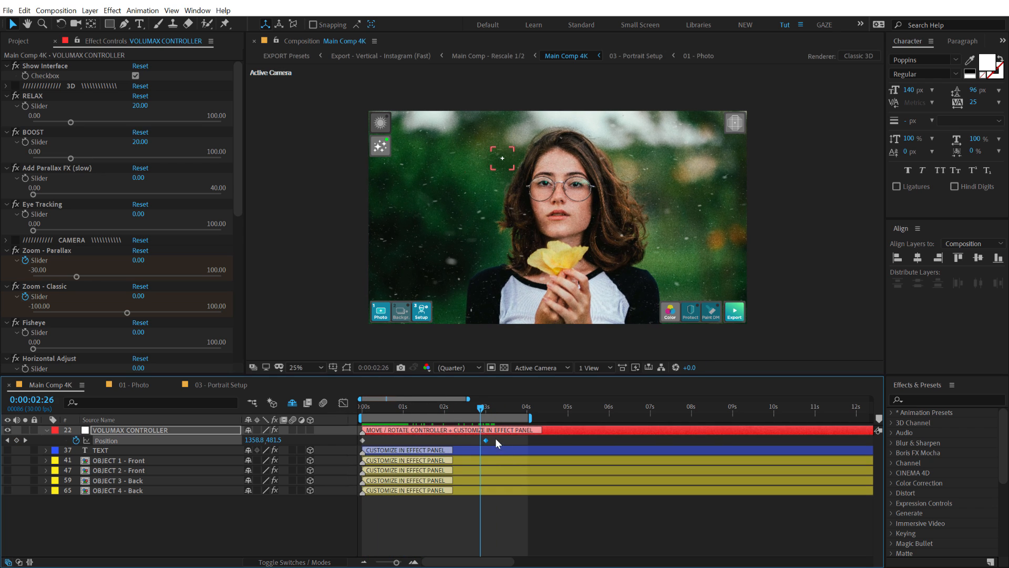
{"action": "key", "text": "Delete"}
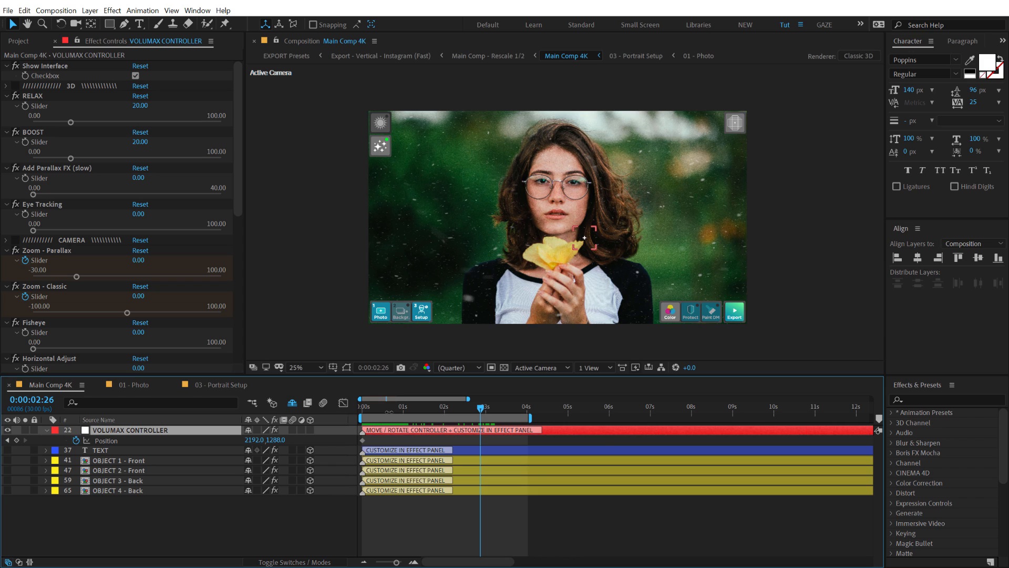
{"action": "key", "text": "Home"}
{"action": "left_click", "coordinate": [46, 430]}
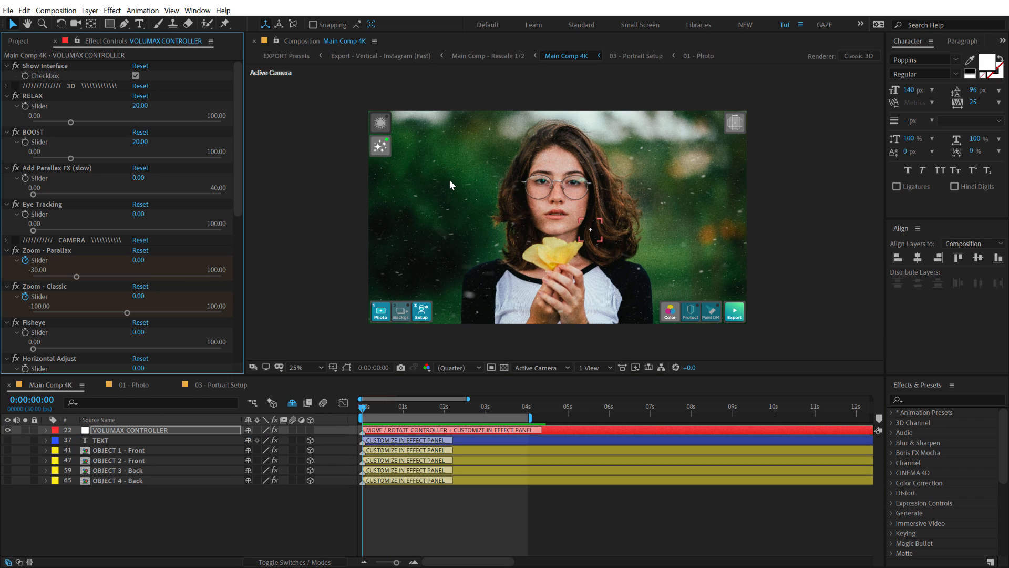
Step: In the flares effect settings, set right flare opacity to 19.50, flare selector to 52.52, scale to 0.94 and vertical adjust to 163.52
{"action": "left_click", "coordinate": [380, 122]}
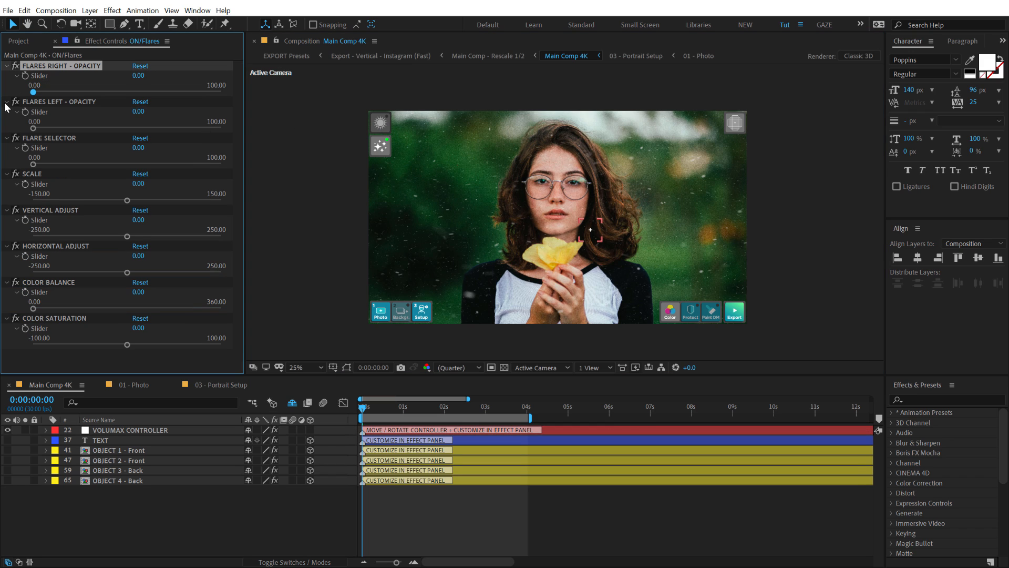
{"action": "left_click_drag", "start_coordinate": [33, 92], "coordinate": [70, 87]}
{"action": "mouse_move", "coordinate": [33, 127]}
{"action": "left_mouse_down"}
{"action": "mouse_move", "coordinate": [73, 130]}
{"action": "mouse_move", "coordinate": [31, 129]}
{"action": "left_mouse_up"}
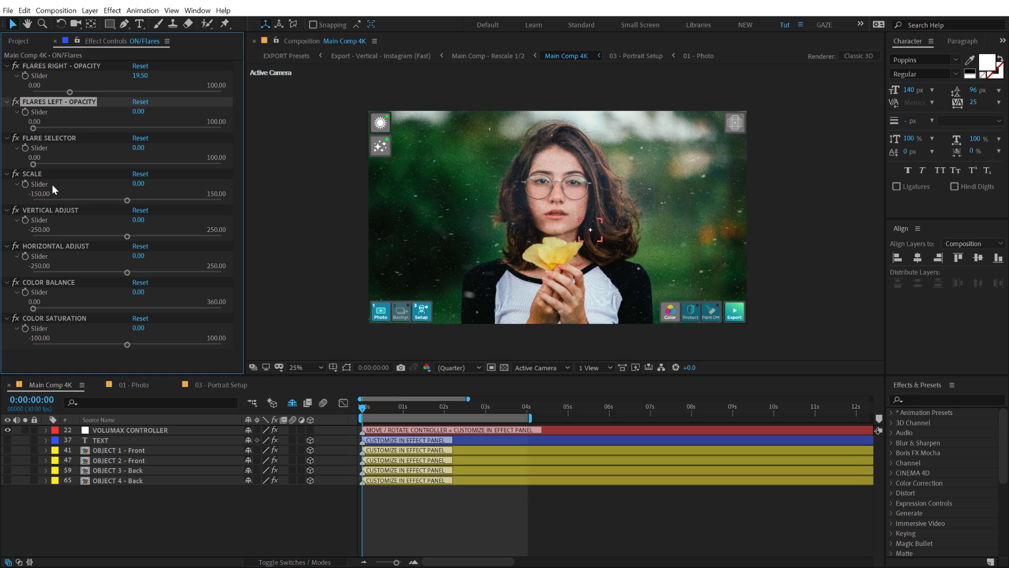
{"action": "left_click", "coordinate": [34, 165]}
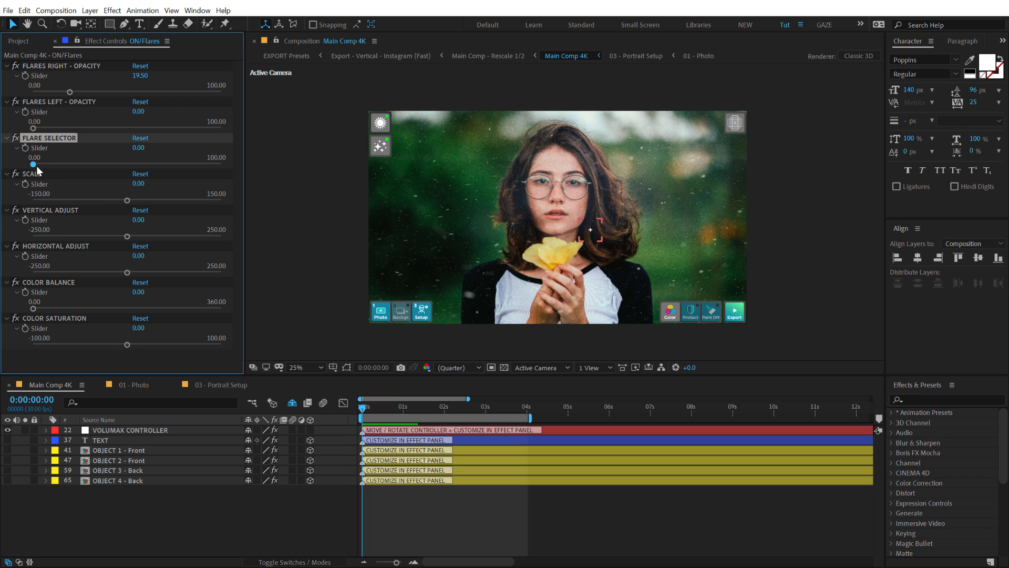
{"action": "left_click_drag", "start_coordinate": [36, 166], "coordinate": [131, 150]}
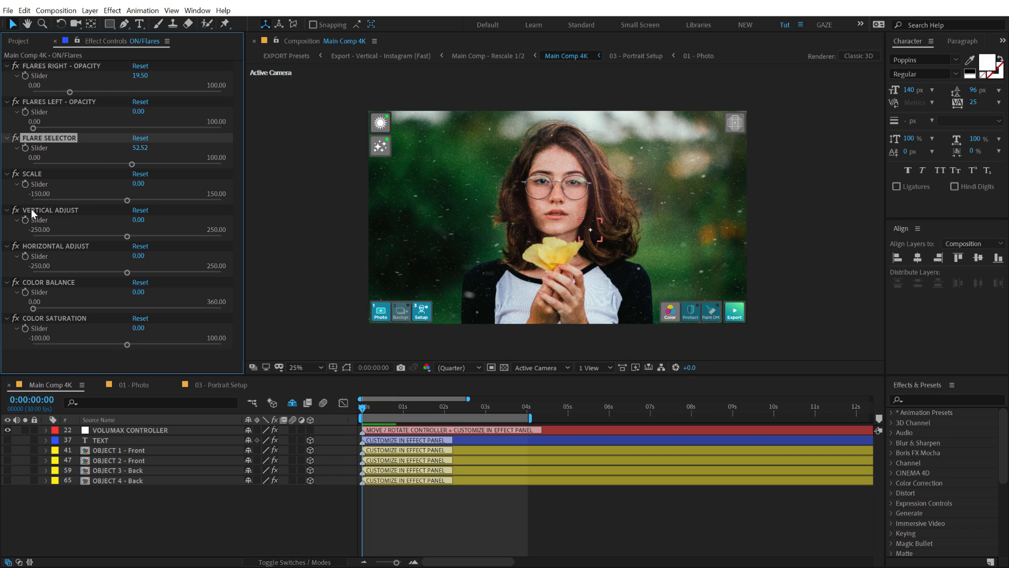
{"action": "mouse_move", "coordinate": [126, 202]}
{"action": "left_mouse_down"}
{"action": "mouse_move", "coordinate": [151, 198]}
{"action": "mouse_move", "coordinate": [109, 200]}
{"action": "left_mouse_up"}
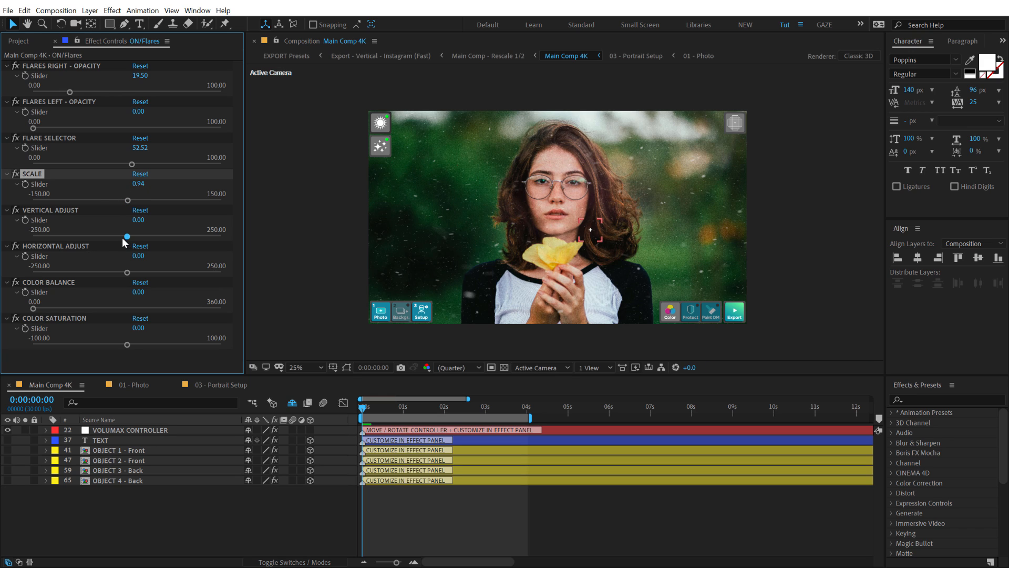
{"action": "left_click_drag", "start_coordinate": [126, 237], "coordinate": [189, 222]}
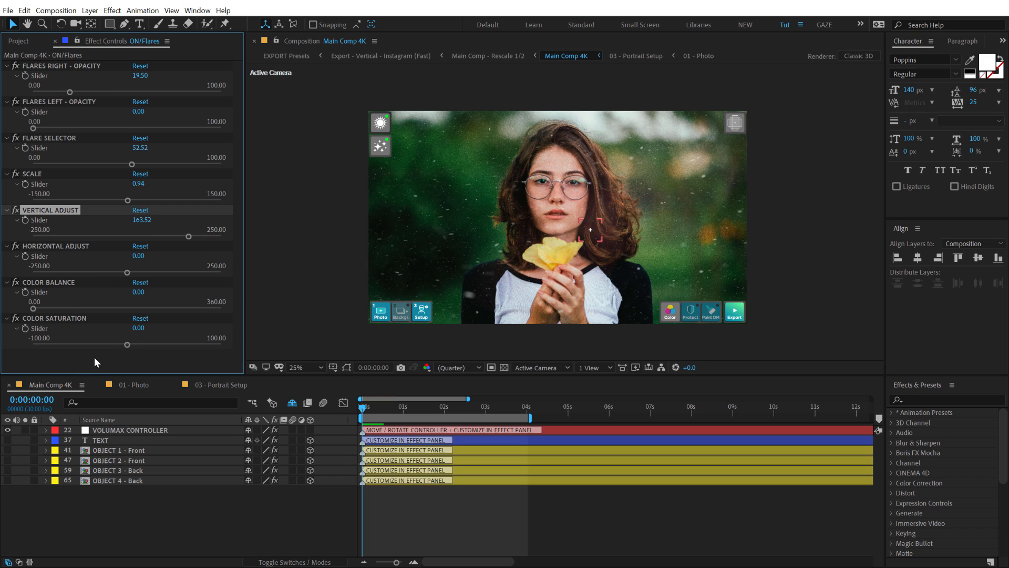
Step: Open the portrait's color correction settings and try the Black & White option, leaving it off
{"action": "left_click", "coordinate": [672, 314]}
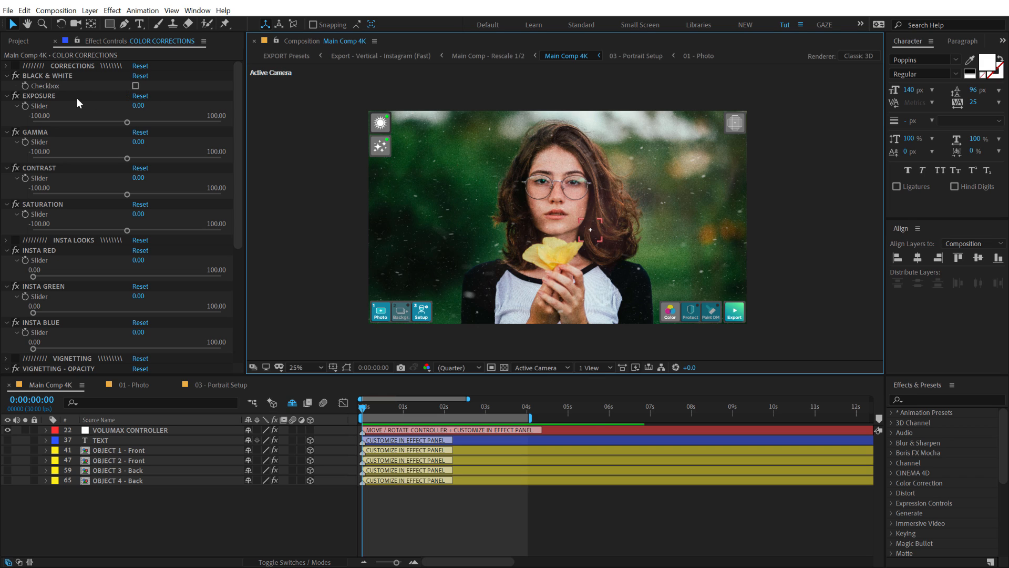
{"action": "left_click", "coordinate": [134, 84]}
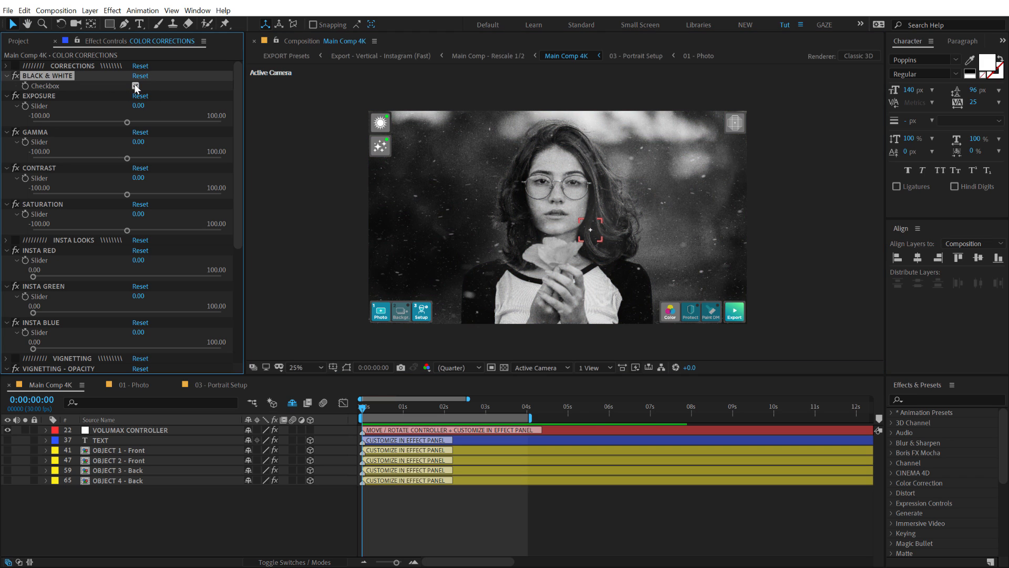
{"action": "left_click", "coordinate": [135, 85]}
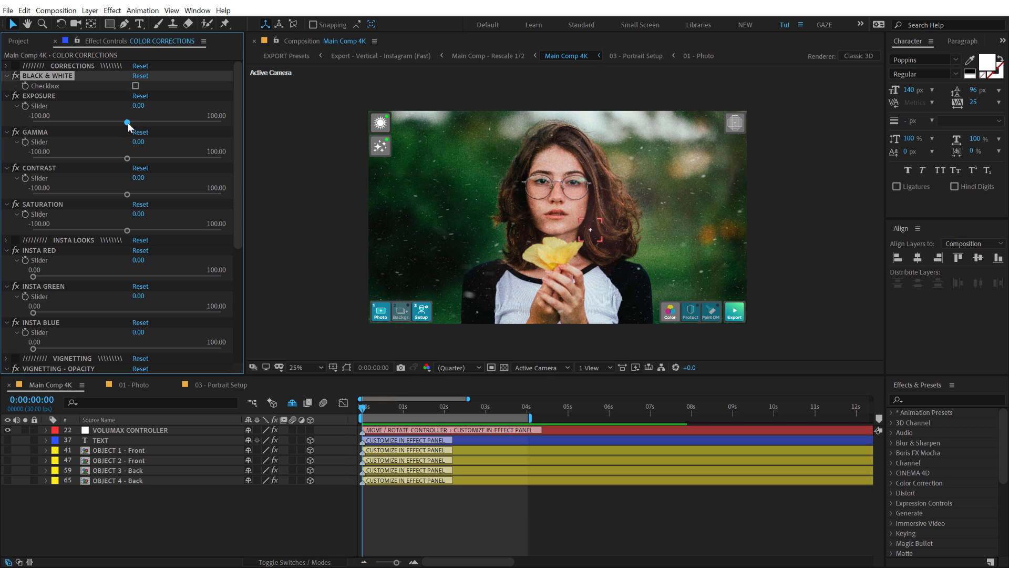
Step: Set exposure to 6.92, gamma to -1.26, contrast to -0.63, saturation to 18.24 and Insta Green to 10.38
{"action": "left_click_drag", "start_coordinate": [128, 122], "coordinate": [125, 155]}
{"action": "left_click_drag", "start_coordinate": [127, 194], "coordinate": [127, 189]}
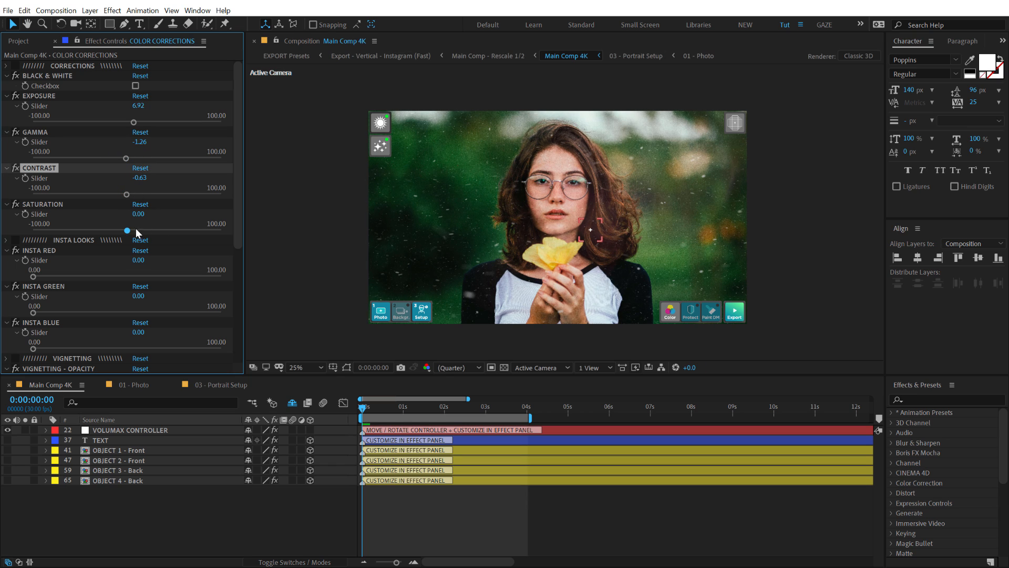
{"action": "left_click_drag", "start_coordinate": [127, 231], "coordinate": [134, 230]}
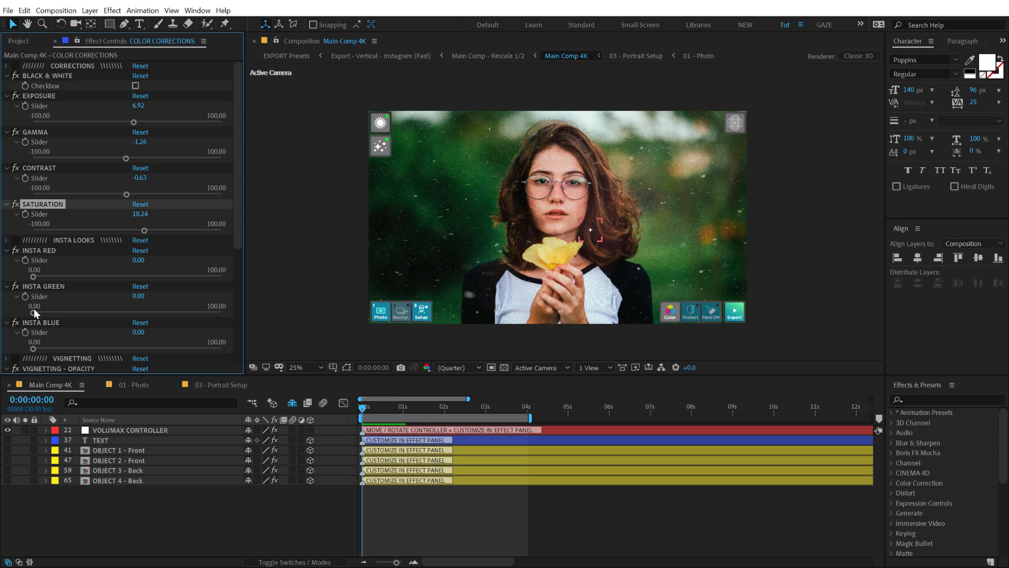
{"action": "left_click_drag", "start_coordinate": [34, 312], "coordinate": [55, 304]}
Step: Inspect the graded portrait up close and move the VOLUMAX CONTROLLER from the hair beside the chin to the woman's mouth
{"action": "key", "text": "period"}
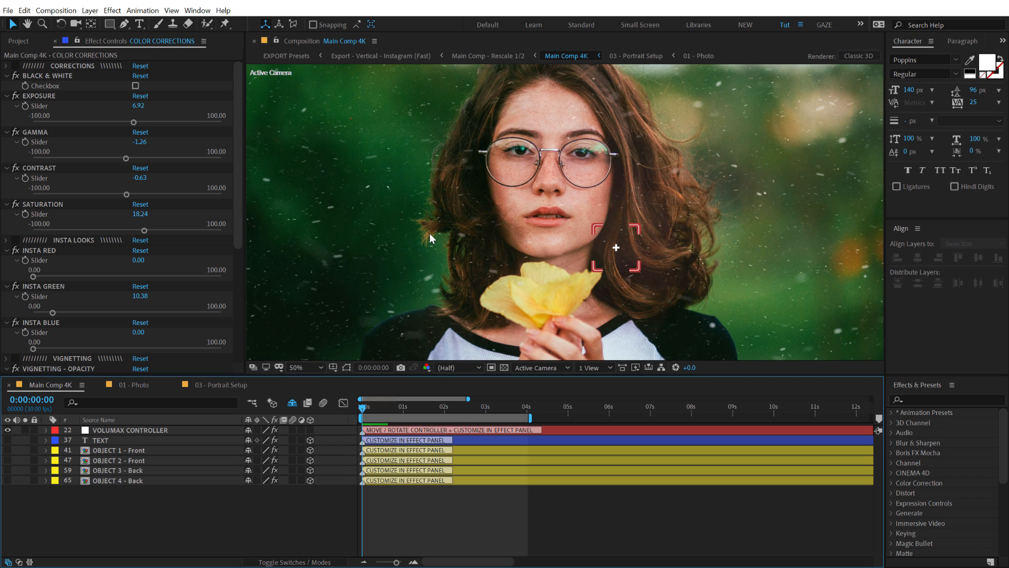
{"action": "key", "text": "comma"}
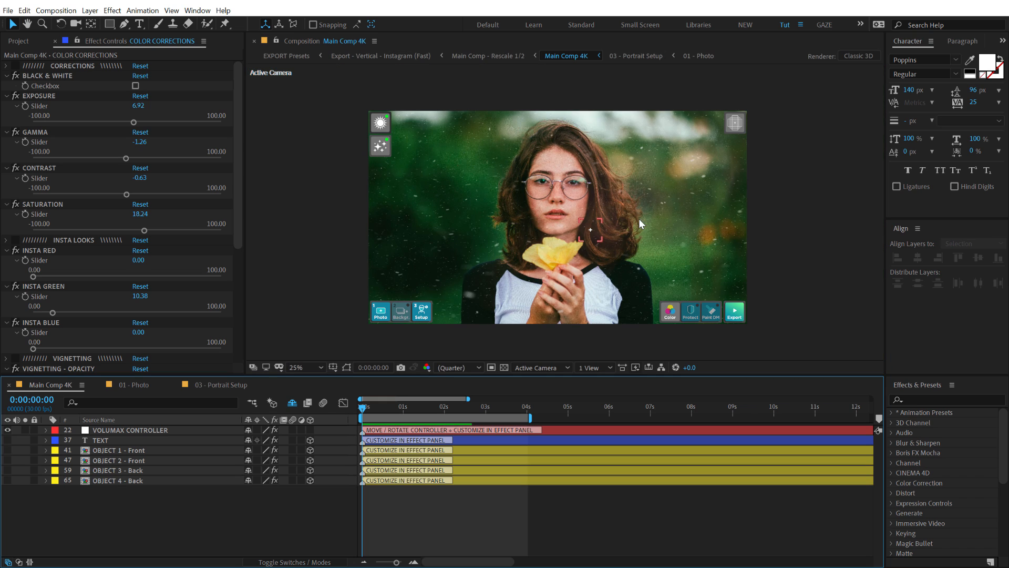
{"action": "mouse_move", "coordinate": [590, 230]}
{"action": "left_mouse_down"}
{"action": "mouse_move", "coordinate": [556, 229]}
{"action": "mouse_move", "coordinate": [585, 243]}
{"action": "mouse_move", "coordinate": [592, 234]}
{"action": "mouse_move", "coordinate": [551, 208]}
{"action": "left_mouse_up"}
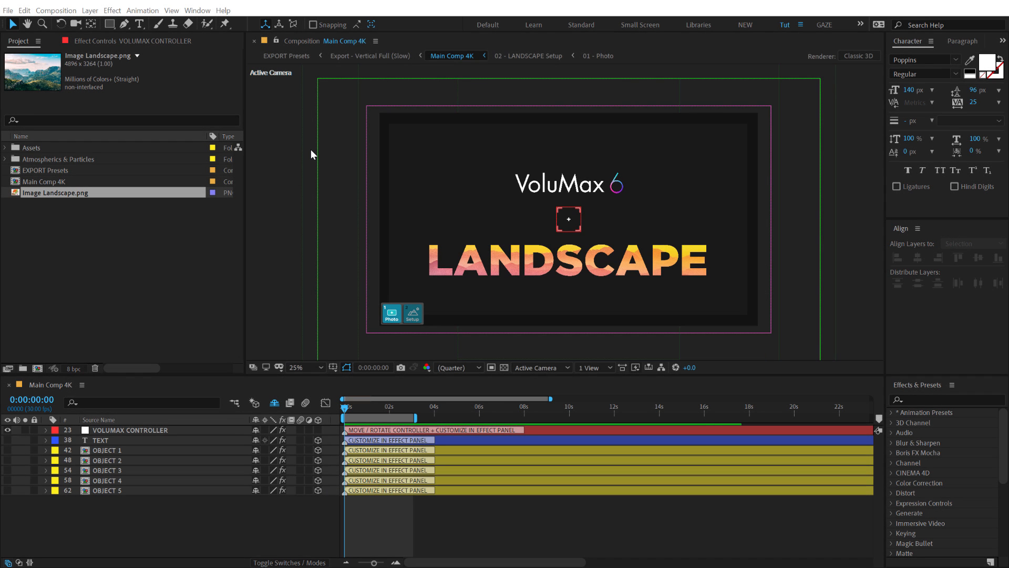
Step: Place Image Landscape.png in the landscape template's 01 - Photo composition, scaled to the frame width with its lower edge at the frame's bottom
{"action": "double_click", "coordinate": [392, 317]}
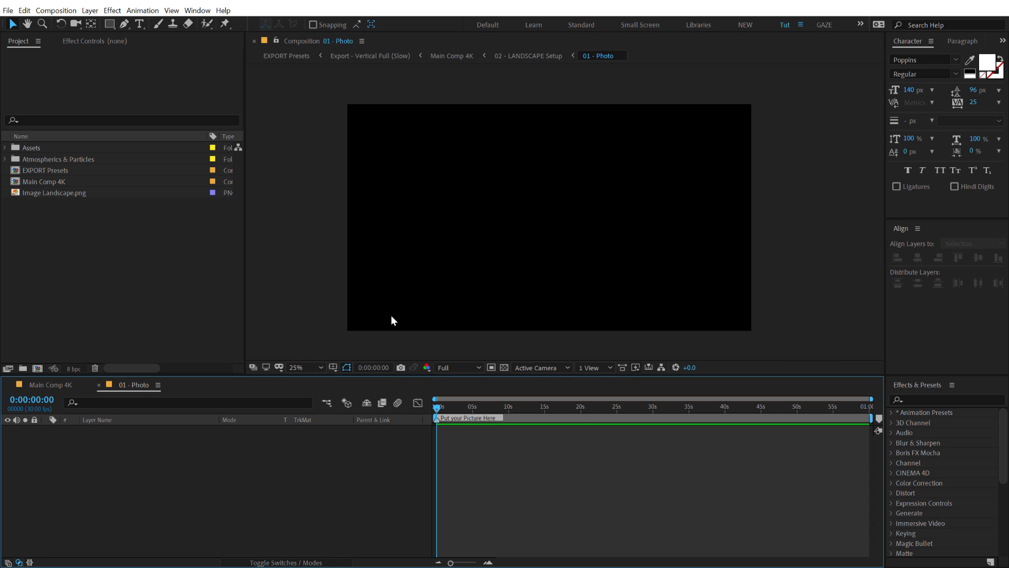
{"action": "left_click_drag", "start_coordinate": [42, 194], "coordinate": [164, 441]}
{"action": "left_click_drag", "start_coordinate": [790, 216], "coordinate": [753, 216]}
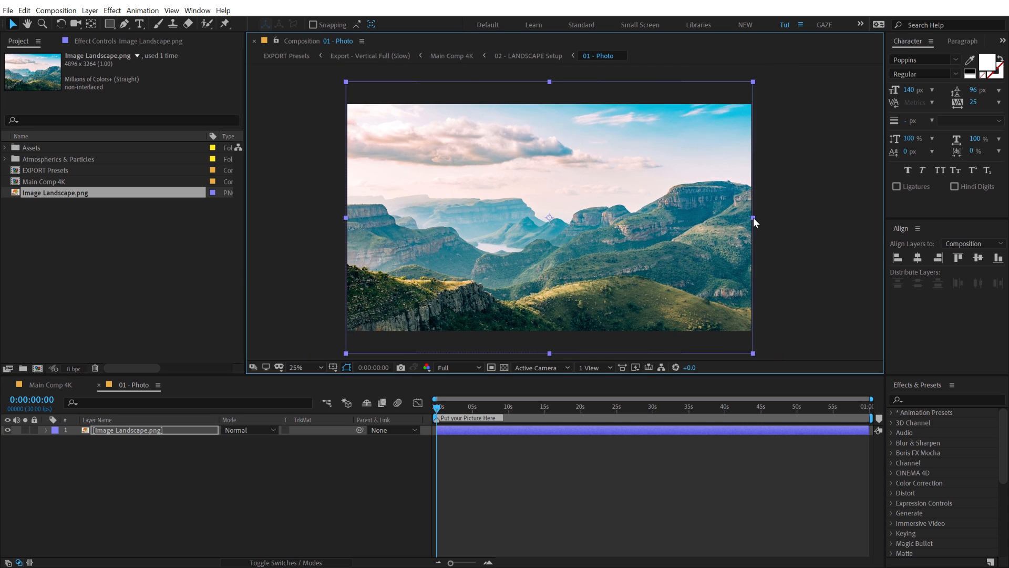
{"action": "left_click_drag", "start_coordinate": [565, 258], "coordinate": [565, 238]}
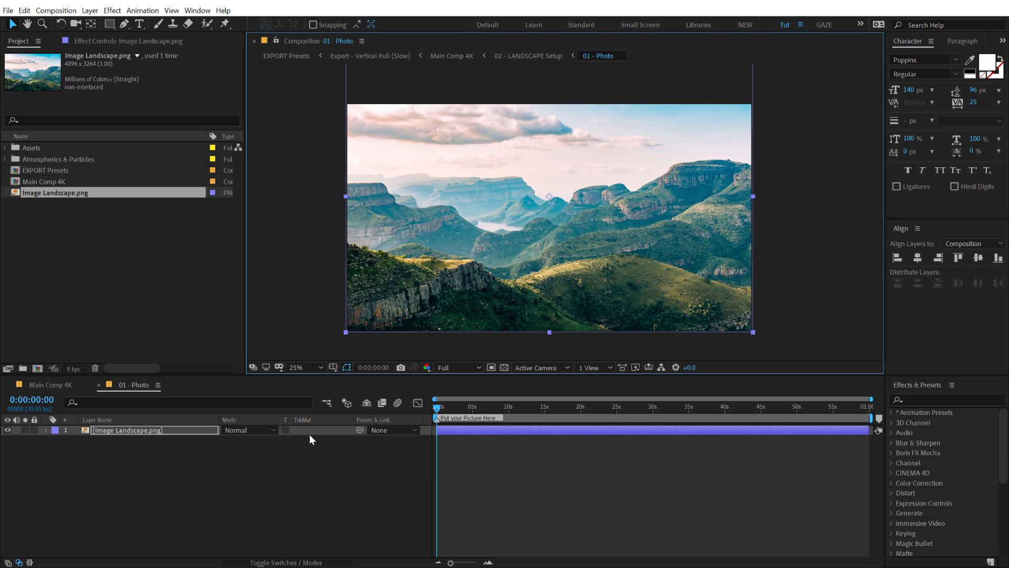
{"action": "left_click", "coordinate": [237, 496]}
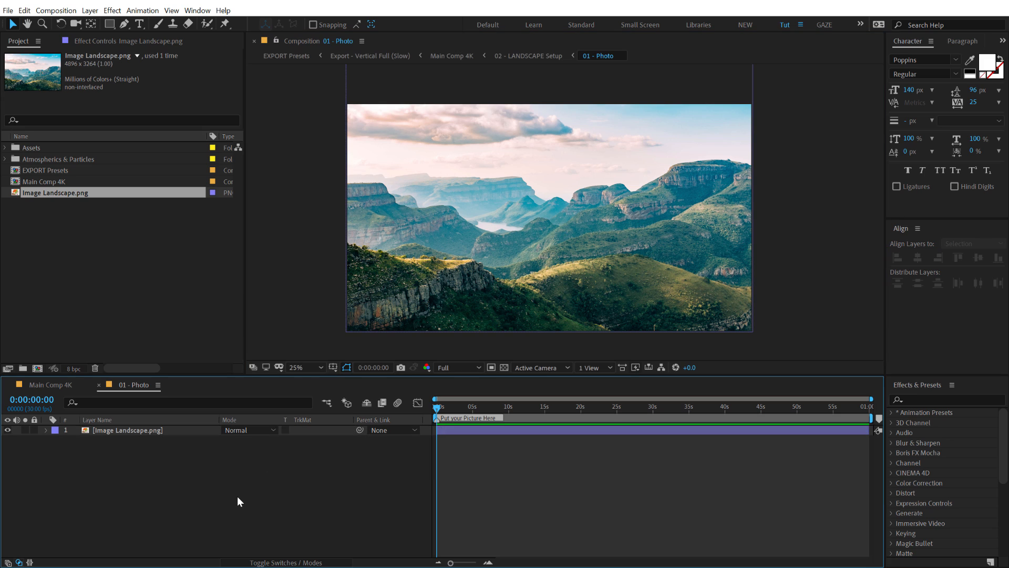
Step: Return to Main Comp 4K and open the MASK DRAWING composition through the landscape setup
{"action": "left_click", "coordinate": [55, 386]}
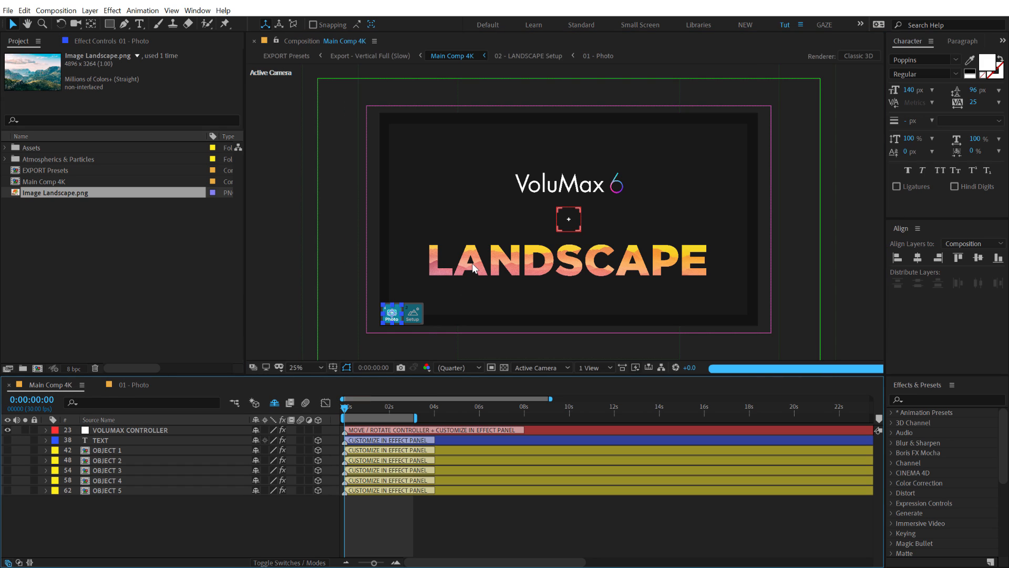
{"action": "left_click", "coordinate": [414, 316]}
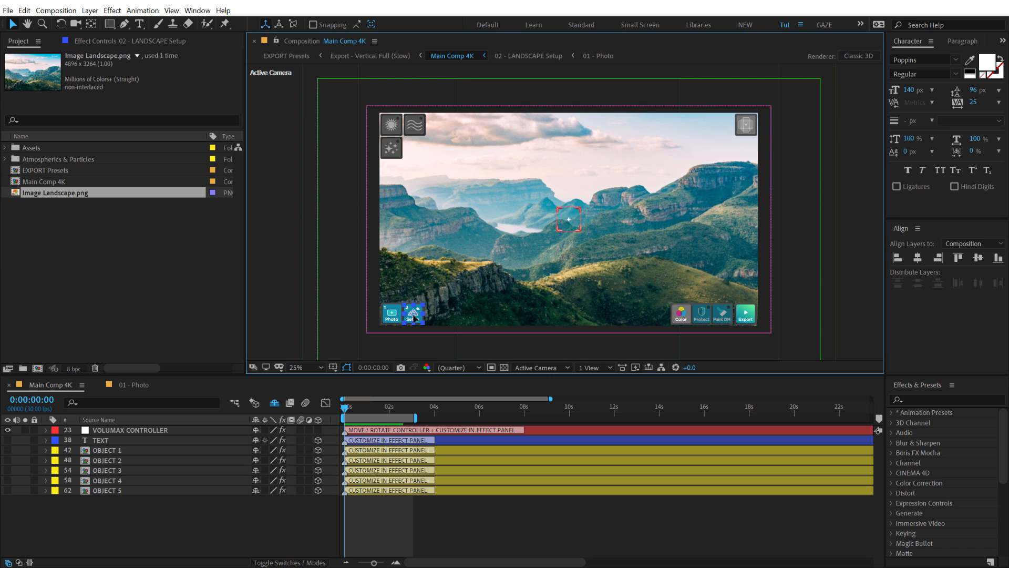
{"action": "double_click", "coordinate": [414, 315]}
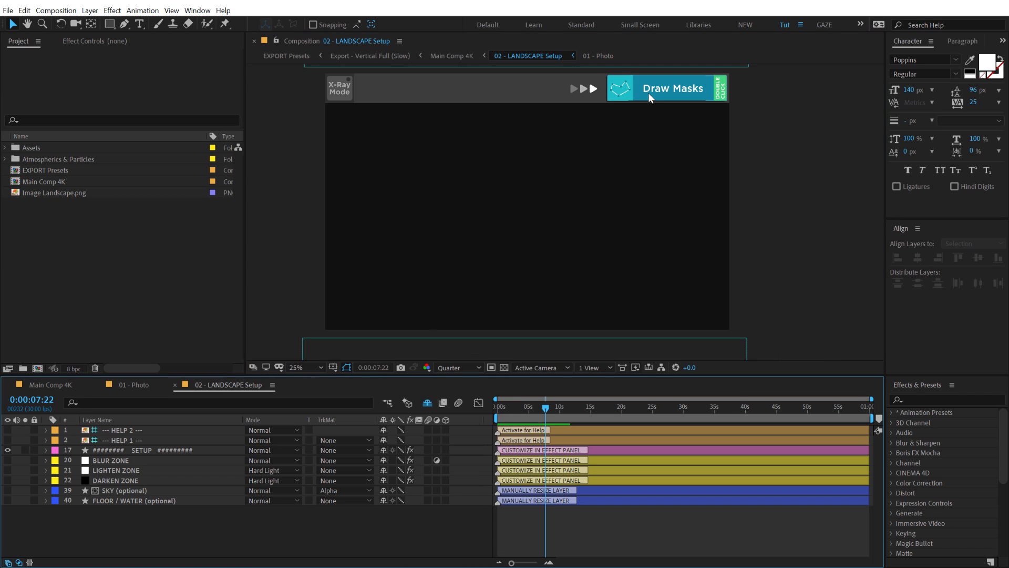
{"action": "double_click", "coordinate": [648, 92]}
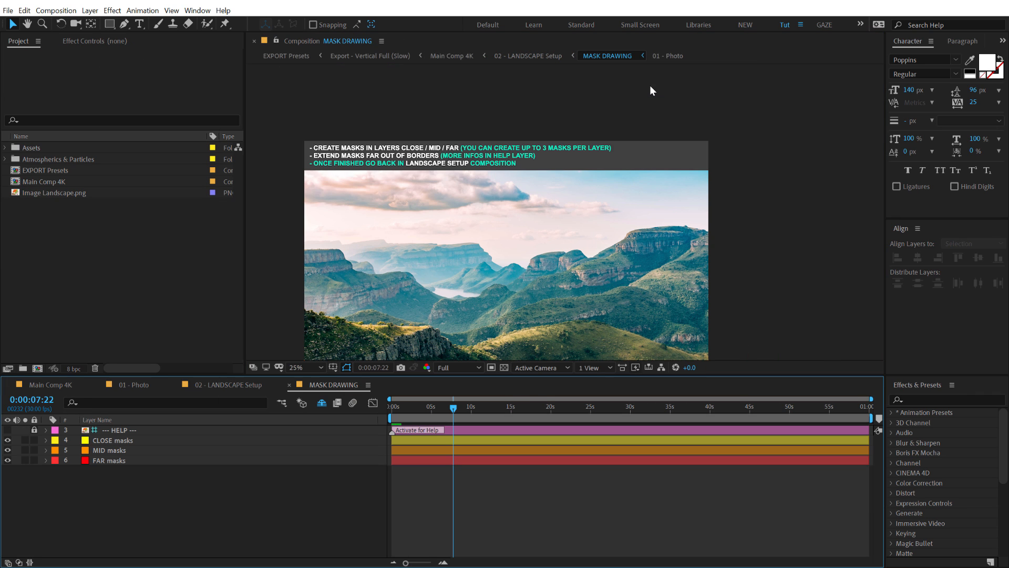
{"action": "left_click_drag", "start_coordinate": [482, 250], "coordinate": [535, 195]}
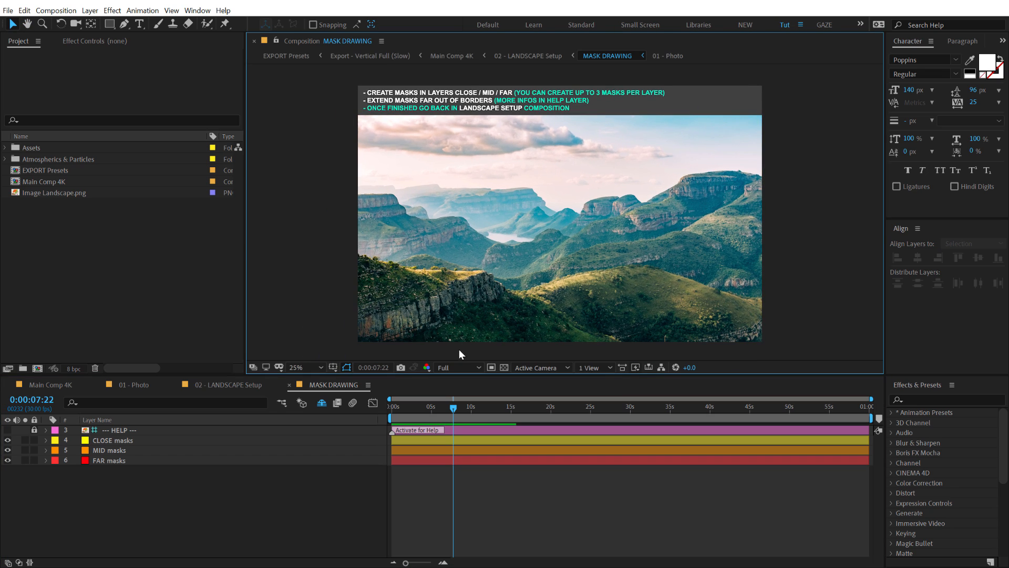
{"action": "left_click", "coordinate": [109, 442]}
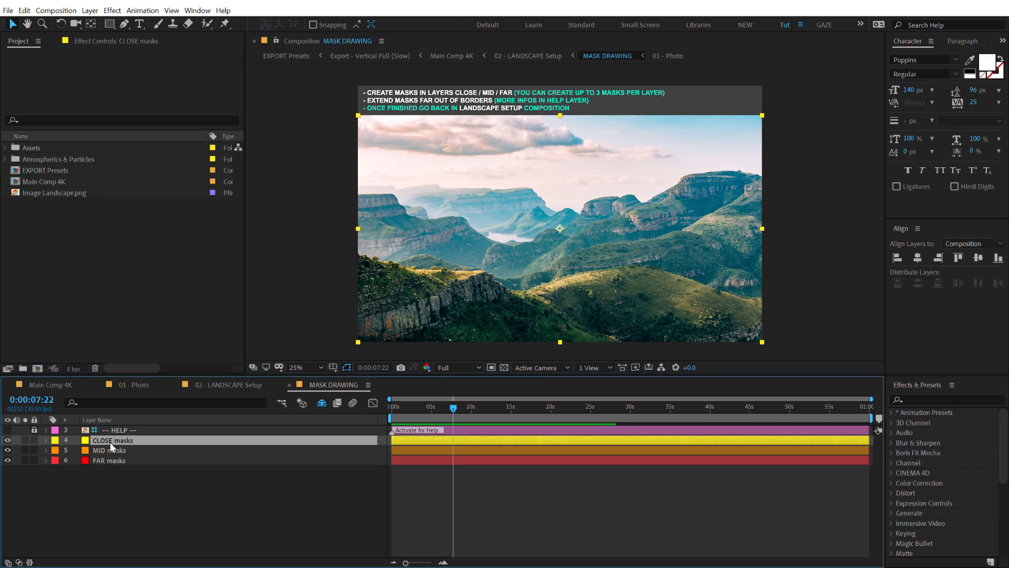
{"action": "left_click", "coordinate": [105, 451]}
{"action": "left_click", "coordinate": [103, 460]}
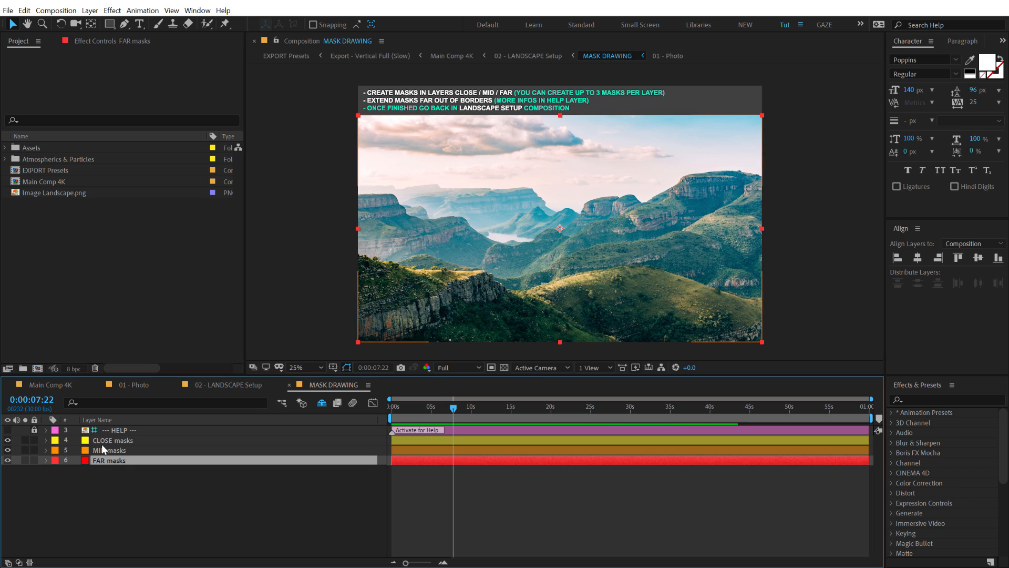
Step: Draw a closed Pen tool mask on the CLOSE masks layer around the foreground hills, following their ridge and extending past the image's side and bottom borders
{"action": "left_click", "coordinate": [102, 440]}
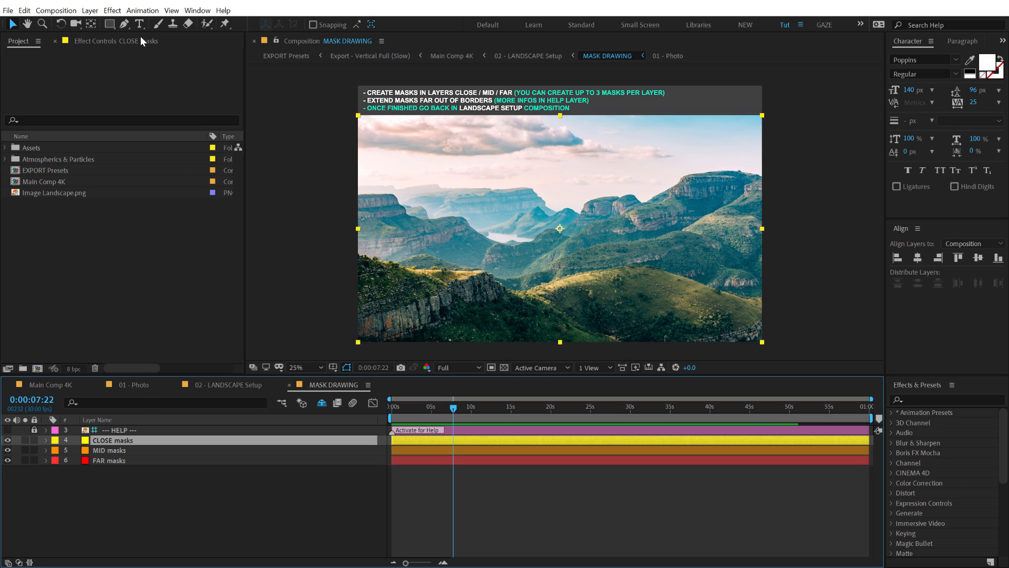
{"action": "left_click", "coordinate": [126, 24]}
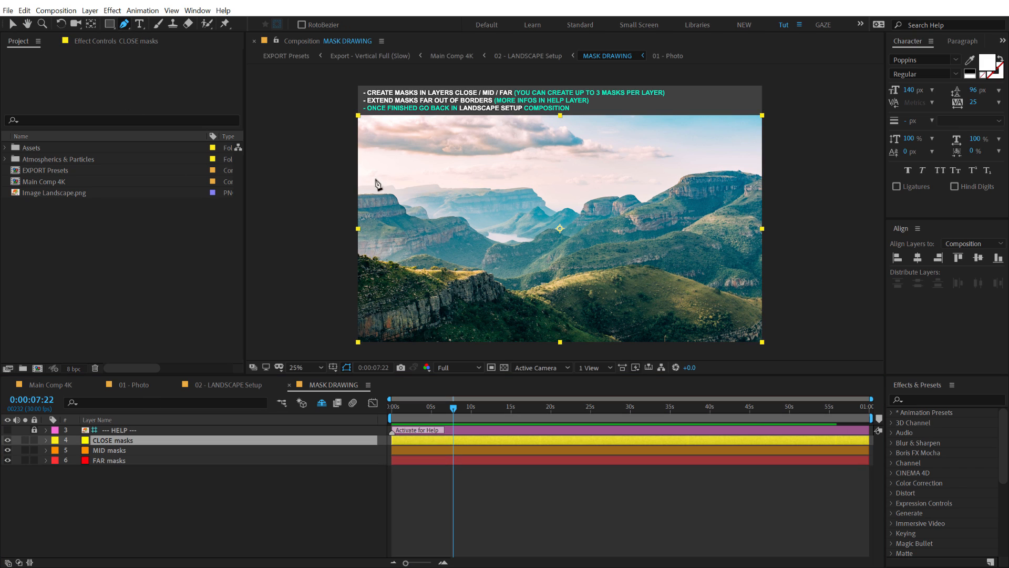
{"action": "left_click", "coordinate": [350, 255]}
{"action": "left_click", "coordinate": [394, 265]}
{"action": "left_click", "coordinate": [431, 271]}
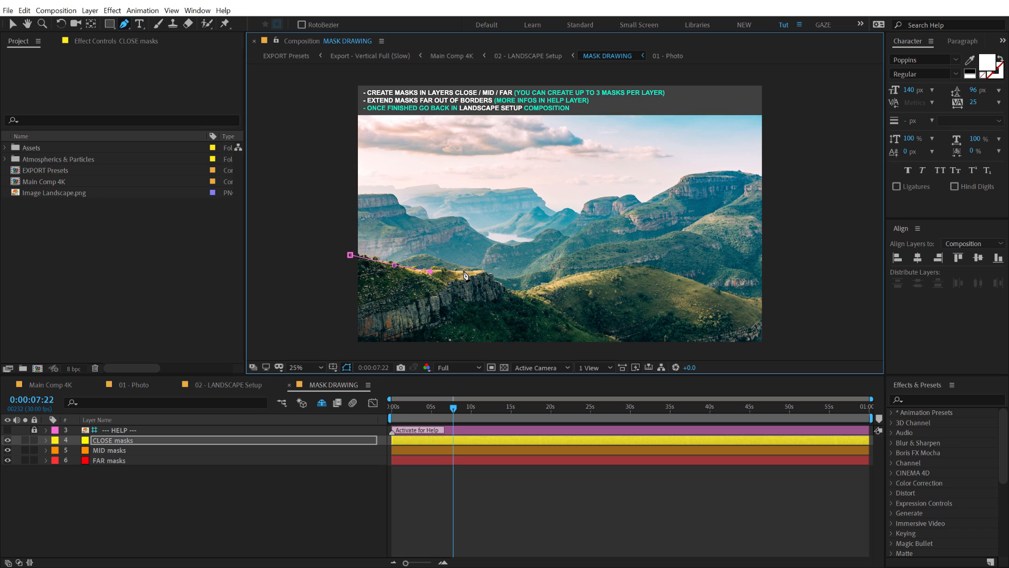
{"action": "left_click", "coordinate": [470, 270]}
{"action": "left_click", "coordinate": [492, 276]}
{"action": "left_click", "coordinate": [521, 290]}
{"action": "left_click", "coordinate": [574, 276]}
{"action": "left_click", "coordinate": [639, 267]}
{"action": "left_click", "coordinate": [697, 284]}
{"action": "left_click", "coordinate": [770, 307]}
{"action": "left_click_drag", "start_coordinate": [708, 306], "coordinate": [710, 256]}
{"action": "left_click", "coordinate": [783, 331]}
{"action": "left_click", "coordinate": [348, 321]}
{"action": "left_click", "coordinate": [352, 205]}
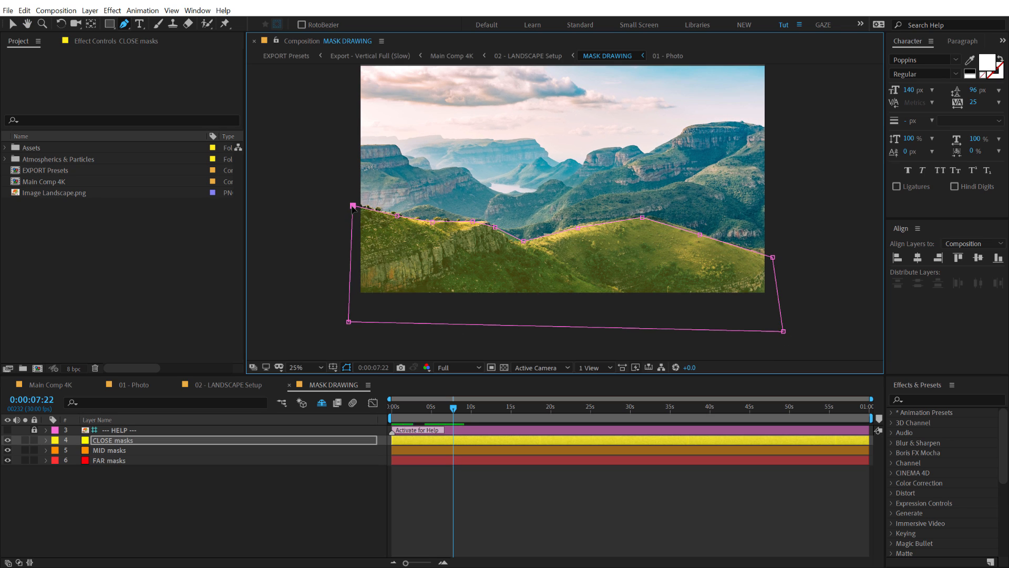
Step: Move the two upper corner points of the CLOSE mask farther out beyond the image's side borders
{"action": "left_click_drag", "start_coordinate": [353, 205], "coordinate": [331, 193]}
{"action": "left_click_drag", "start_coordinate": [772, 257], "coordinate": [792, 256]}
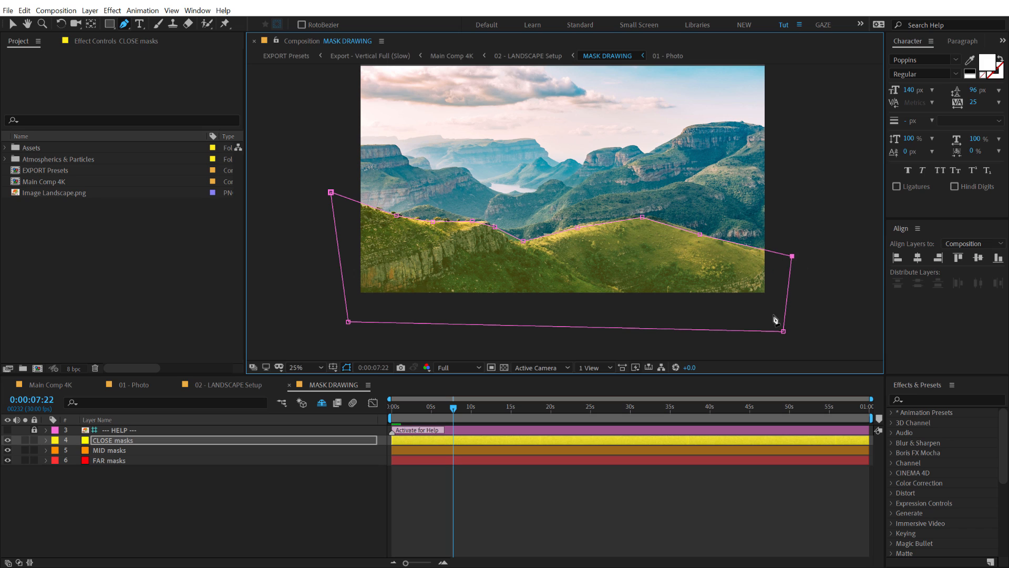
Step: Draw a closed Pen tool mask on the MID masks layer along the middle mountains' ridge, overlapping the foreground hills and extending past the image's sides
{"action": "left_click", "coordinate": [112, 450]}
{"action": "left_click", "coordinate": [124, 24]}
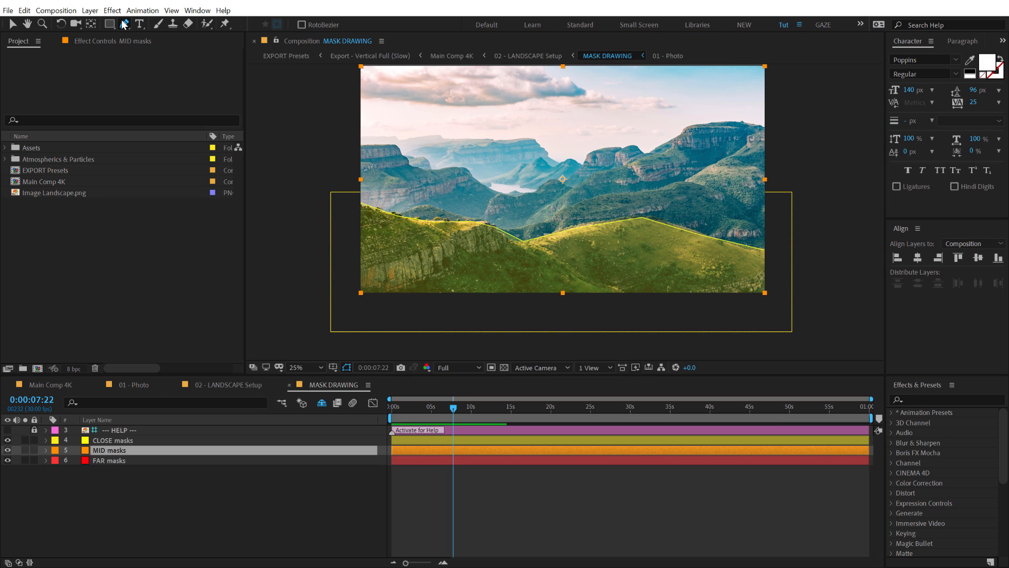
{"action": "left_click", "coordinate": [357, 146]}
{"action": "left_click", "coordinate": [396, 147]}
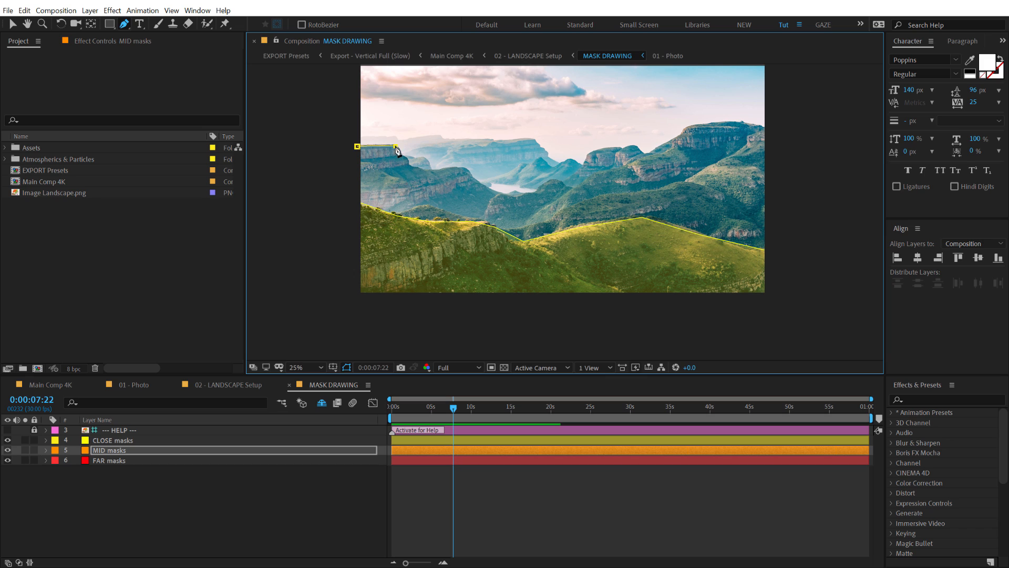
{"action": "left_click", "coordinate": [415, 166]}
{"action": "left_click", "coordinate": [460, 169]}
{"action": "left_click", "coordinate": [526, 197]}
{"action": "left_click", "coordinate": [553, 180]}
{"action": "left_click", "coordinate": [572, 186]}
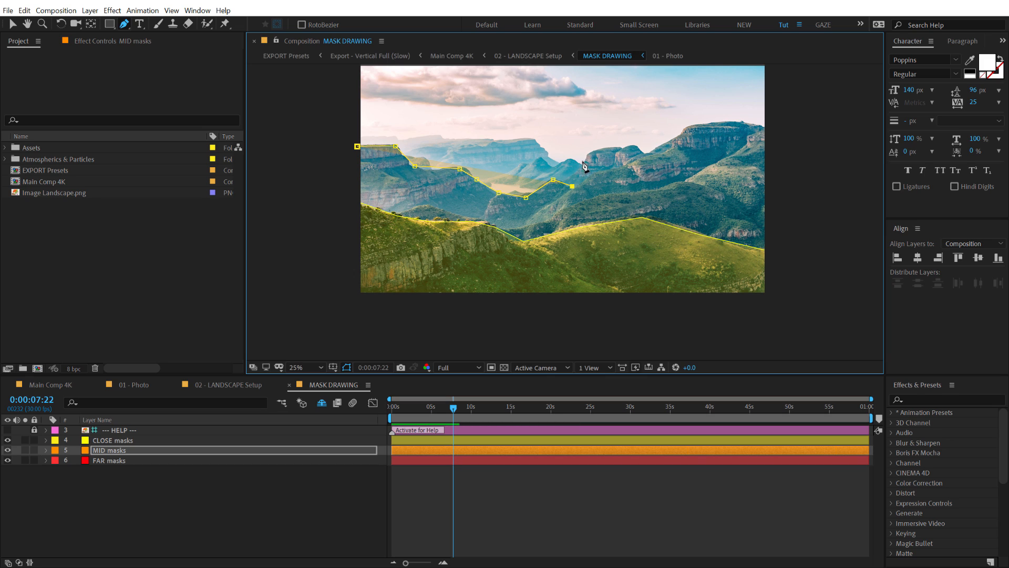
{"action": "left_click", "coordinate": [583, 162]}
{"action": "left_click", "coordinate": [605, 151]}
{"action": "left_click", "coordinate": [630, 146]}
{"action": "left_click", "coordinate": [646, 150]}
{"action": "left_click", "coordinate": [681, 131]}
{"action": "left_click", "coordinate": [714, 122]}
{"action": "left_click", "coordinate": [776, 133]}
{"action": "left_click", "coordinate": [784, 272]}
{"action": "left_click", "coordinate": [658, 254]}
{"action": "left_click", "coordinate": [528, 256]}
{"action": "left_click", "coordinate": [335, 268]}
{"action": "left_click", "coordinate": [316, 150]}
{"action": "left_click", "coordinate": [357, 146]}
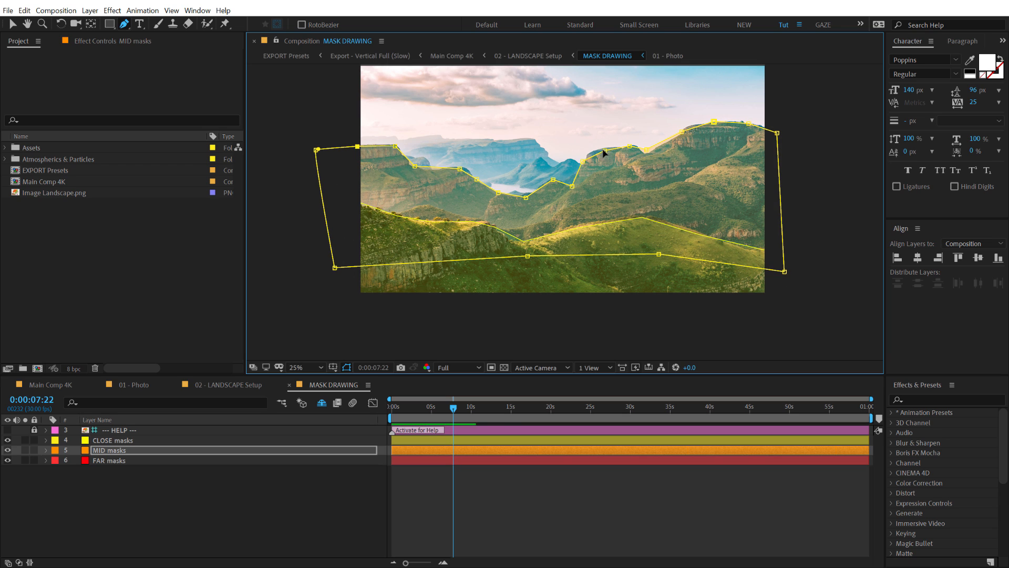
Step: Draw a closed Pen tool mask on the FAR masks layer around the sky and distant mountains, slightly overlapping the middle ridge and extending past the borders
{"action": "left_click", "coordinate": [101, 459]}
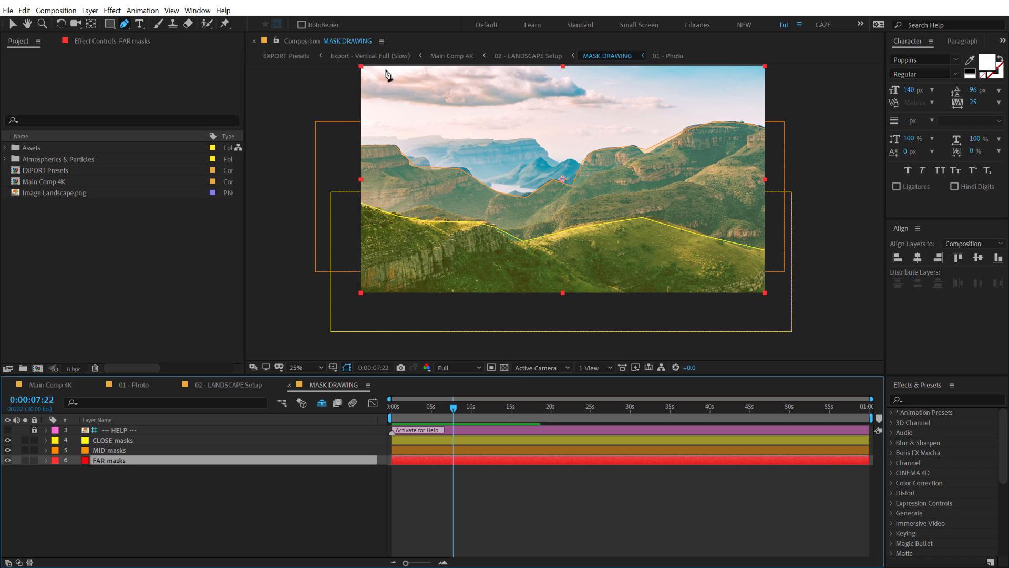
{"action": "left_click", "coordinate": [352, 155]}
{"action": "left_click", "coordinate": [394, 152]}
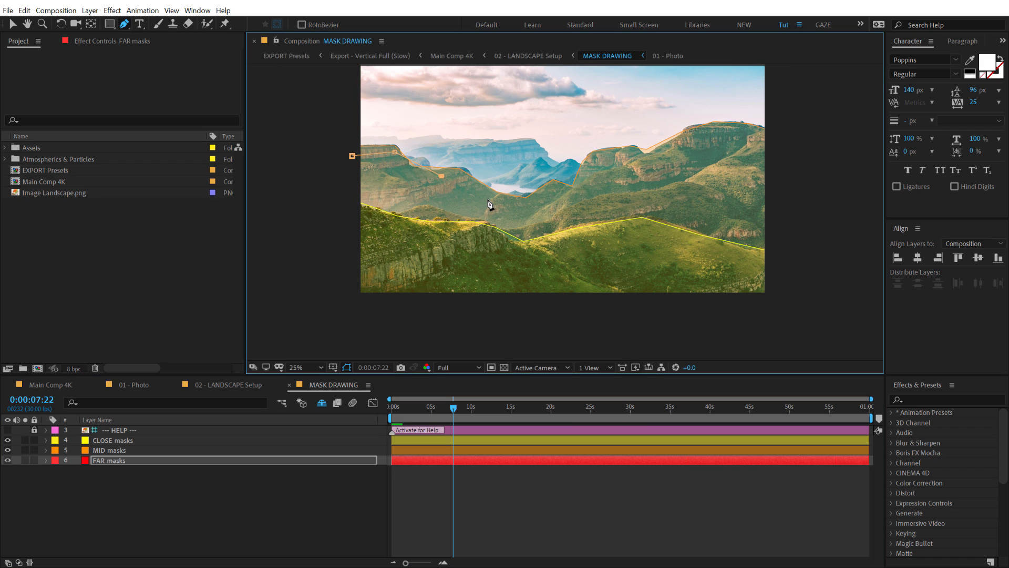
{"action": "left_click", "coordinate": [405, 171]}
{"action": "left_click", "coordinate": [460, 178]}
{"action": "left_click", "coordinate": [526, 208]}
{"action": "left_click", "coordinate": [554, 189]}
{"action": "left_click", "coordinate": [584, 189]}
{"action": "left_click", "coordinate": [596, 157]}
{"action": "left_click", "coordinate": [636, 153]}
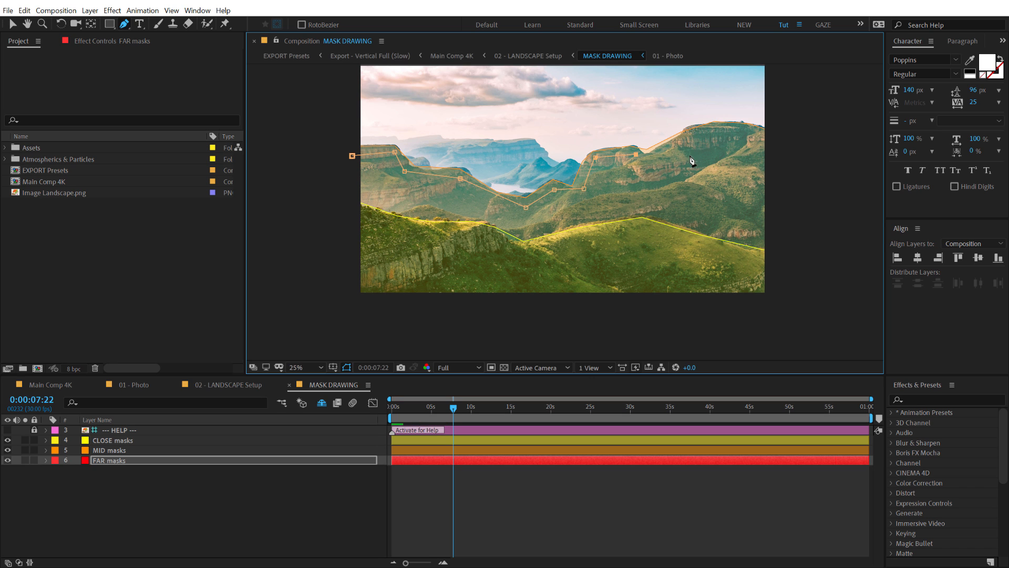
{"action": "left_click", "coordinate": [676, 145]}
{"action": "left_click", "coordinate": [717, 134]}
{"action": "left_click", "coordinate": [778, 147]}
{"action": "left_click", "coordinate": [799, 146]}
{"action": "left_click_drag", "start_coordinate": [668, 123], "coordinate": [682, 151]}
{"action": "left_click", "coordinate": [795, 76]}
{"action": "left_click", "coordinate": [364, 78]}
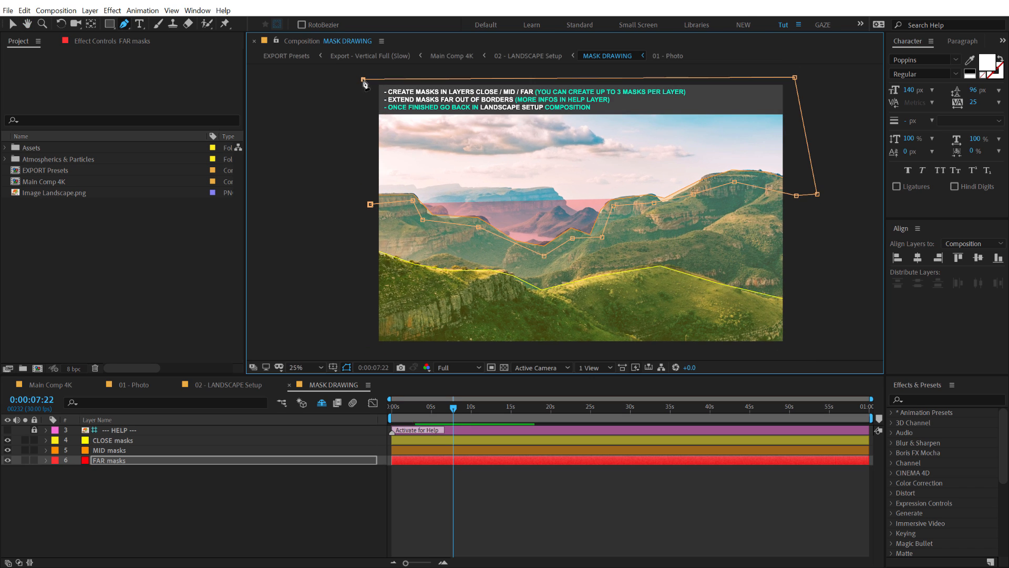
{"action": "left_click", "coordinate": [372, 203]}
{"action": "left_click_drag", "start_coordinate": [484, 247], "coordinate": [476, 242]}
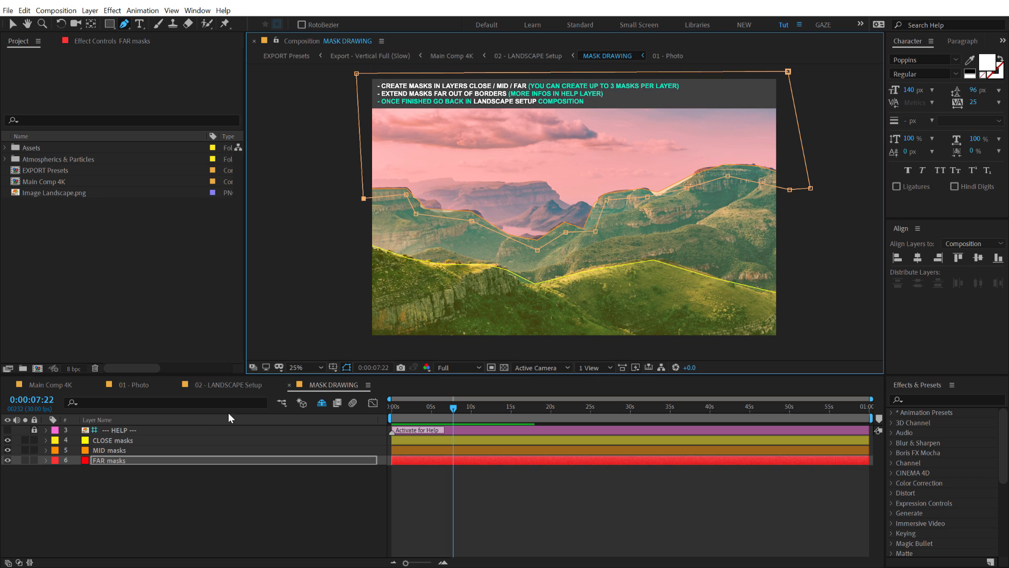
Step: Return to Main Comp 4K and, at 0:00:00:00, move the VOLUMAX CONTROLLER horizontally to just outside the image's left edge
{"action": "left_click", "coordinate": [45, 386]}
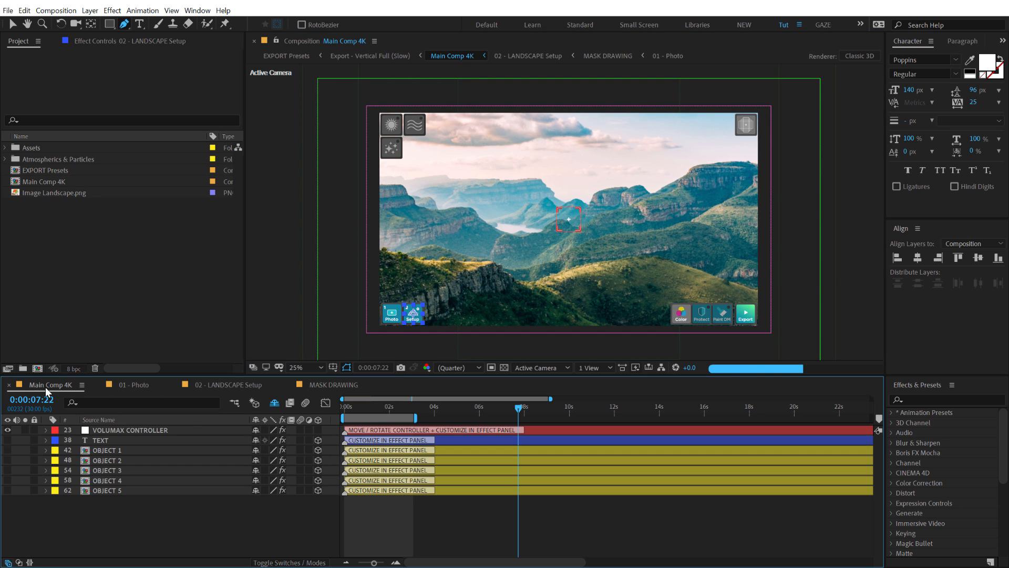
{"action": "left_click", "coordinate": [164, 529]}
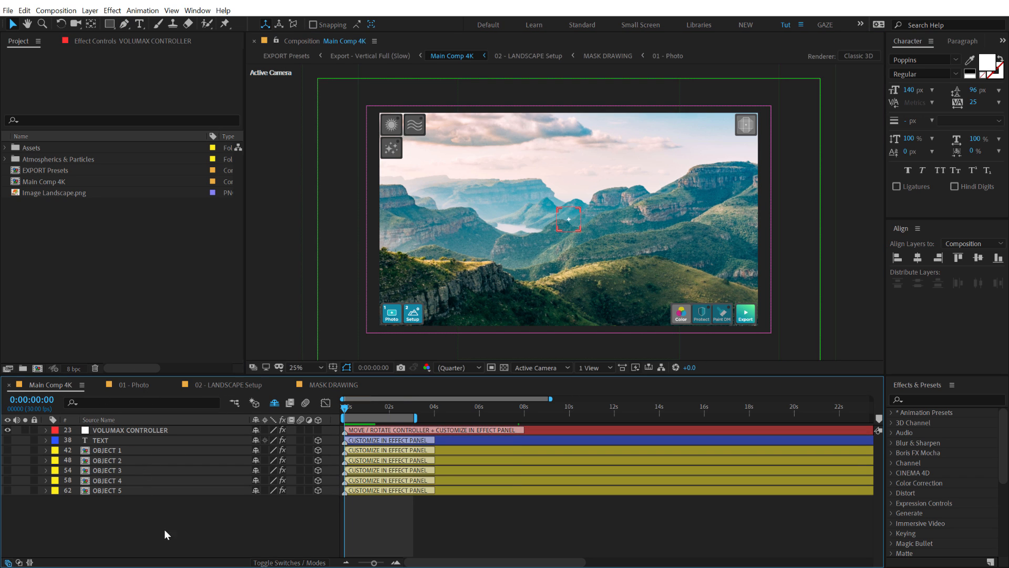
{"action": "left_click", "coordinate": [113, 431]}
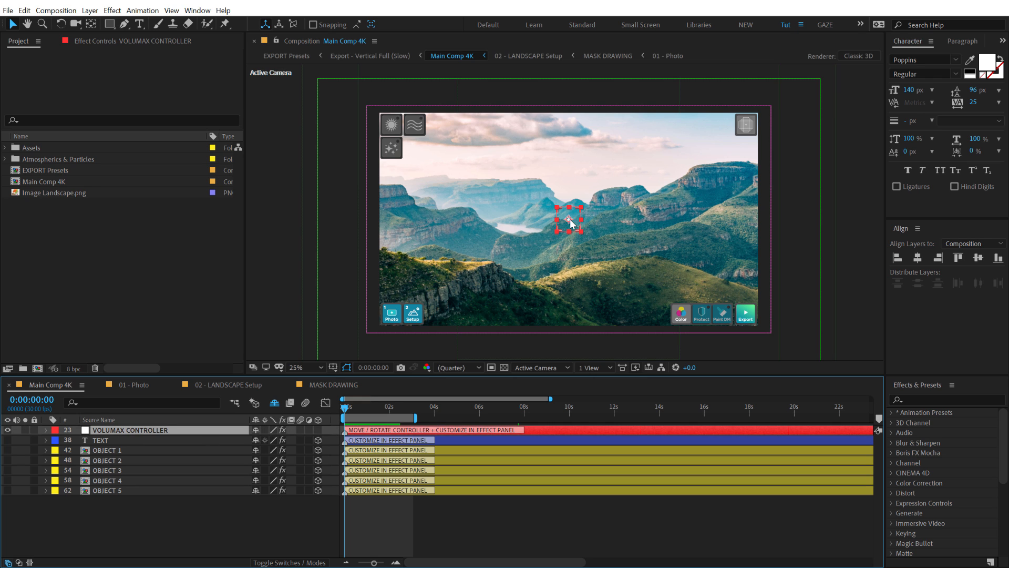
{"action": "left_click_drag", "start_coordinate": [570, 223], "coordinate": [467, 229]}
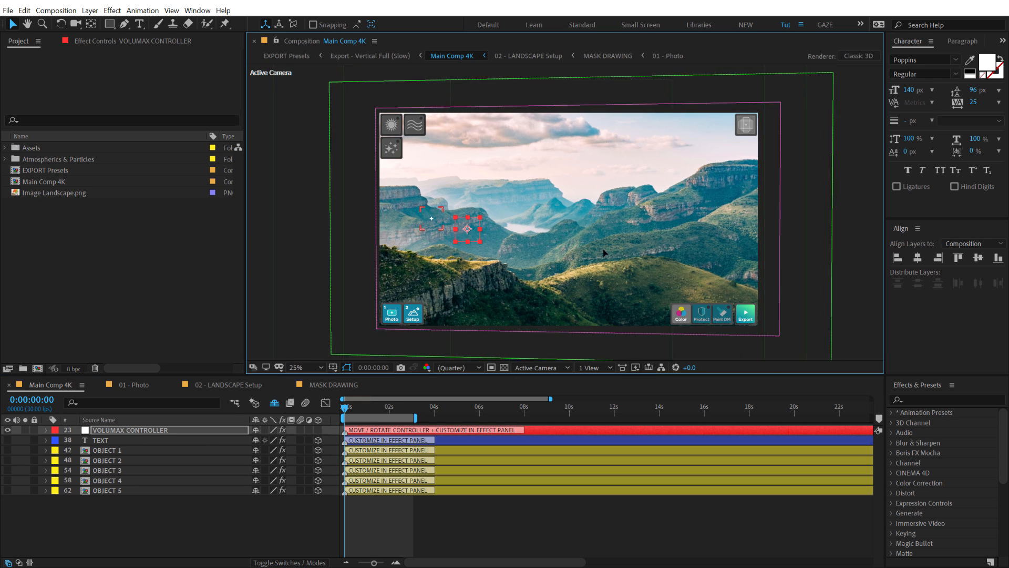
{"action": "left_click_drag", "start_coordinate": [605, 253], "coordinate": [344, 221]}
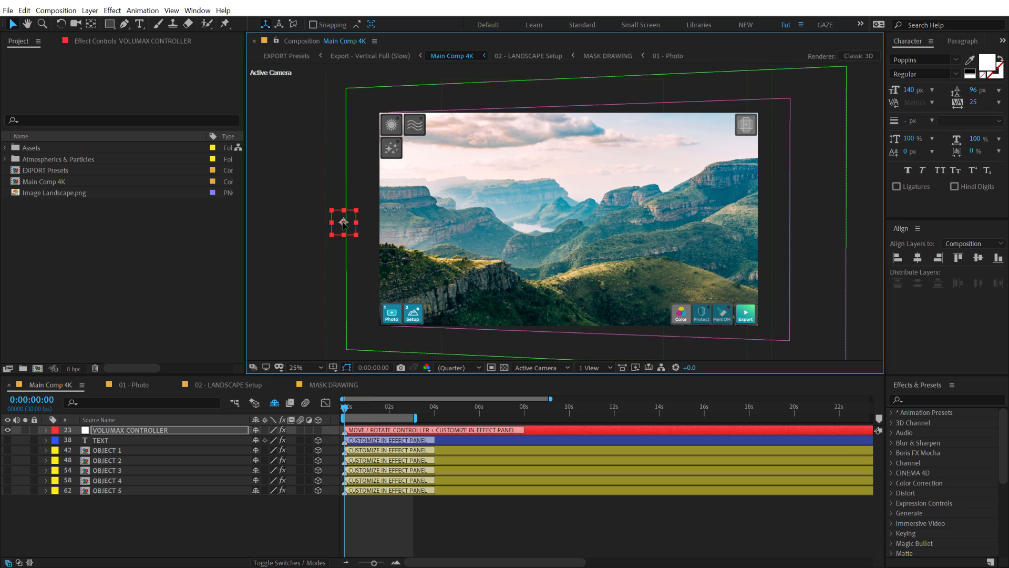
Step: End the work area at 0:00:04:01 and move the VOLUMAX CONTROLLER just beyond the image's right edge at that time
{"action": "left_click_drag", "start_coordinate": [414, 409], "coordinate": [435, 412]}
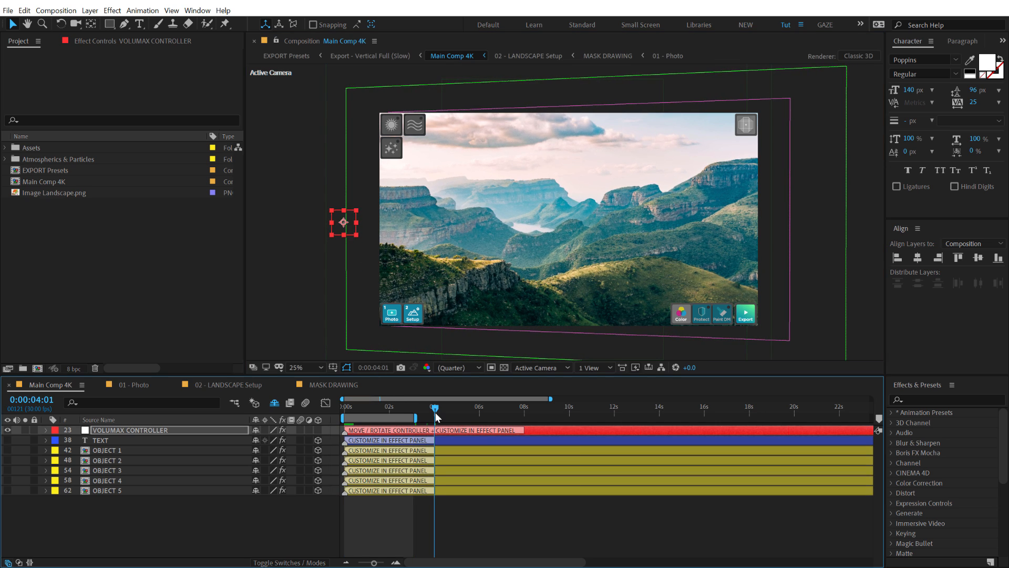
{"action": "key", "text": "n"}
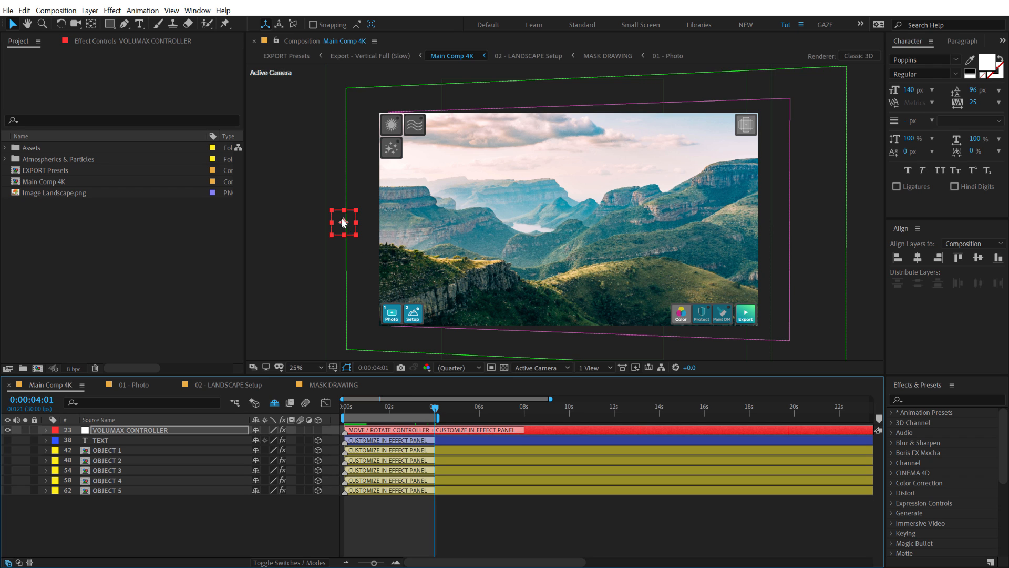
{"action": "left_click_drag", "start_coordinate": [344, 222], "coordinate": [778, 219]}
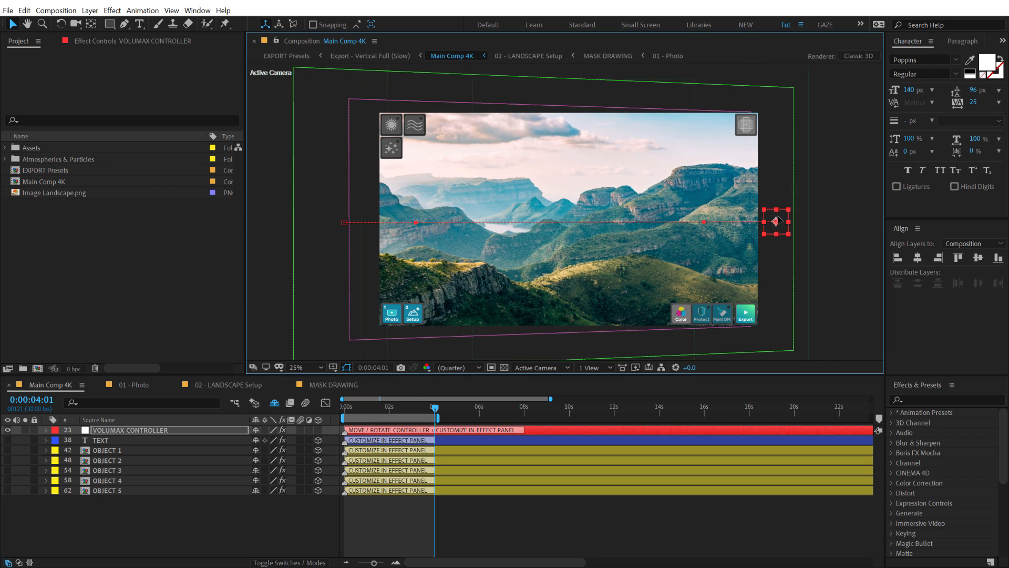
Step: Scrub through the work area to check the landscape's parallax camera move
{"action": "left_click", "coordinate": [347, 408]}
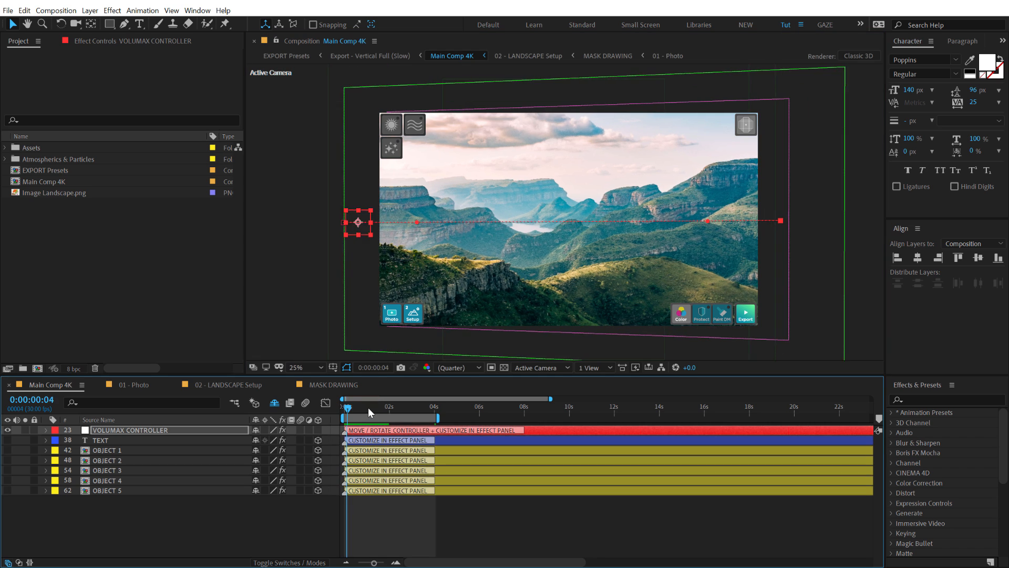
{"action": "left_click_drag", "start_coordinate": [368, 408], "coordinate": [438, 387]}
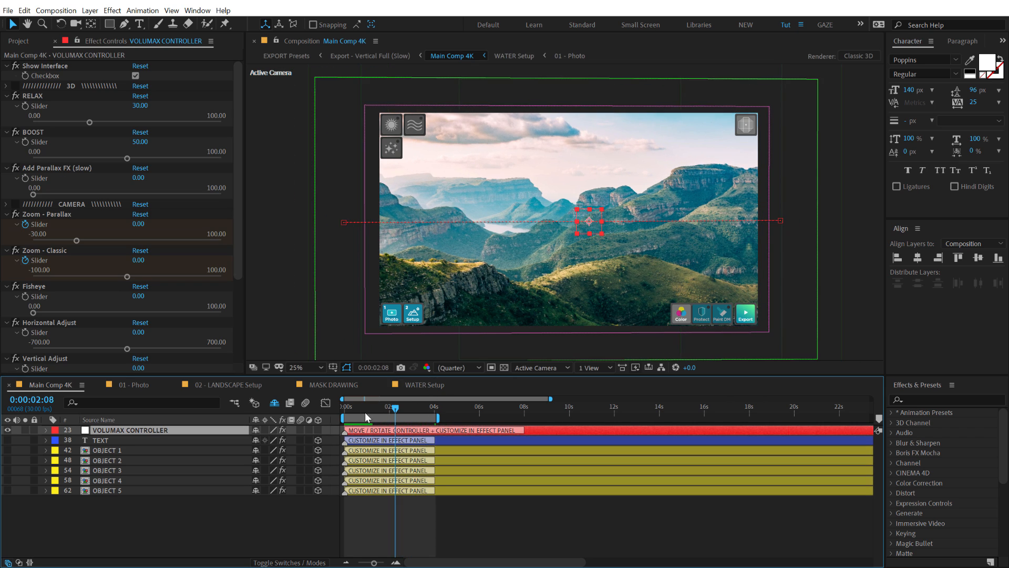
{"action": "left_click_drag", "start_coordinate": [364, 412], "coordinate": [427, 424]}
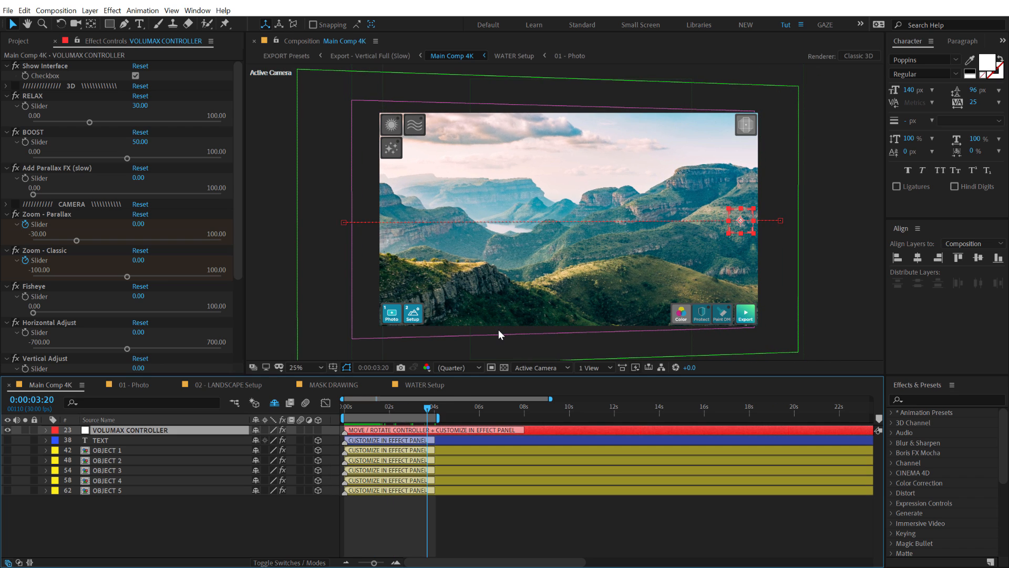
Step: Set the flares' right opacity to 40.25, left opacity to 15.09 and vertical adjust to 61.32
{"action": "left_click", "coordinate": [396, 125]}
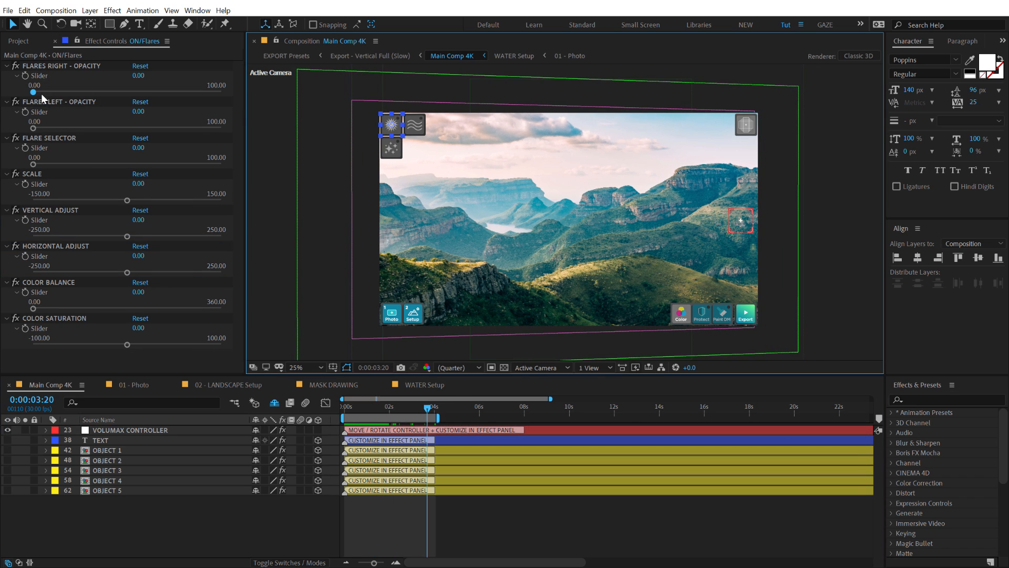
{"action": "left_click_drag", "start_coordinate": [33, 92], "coordinate": [107, 91]}
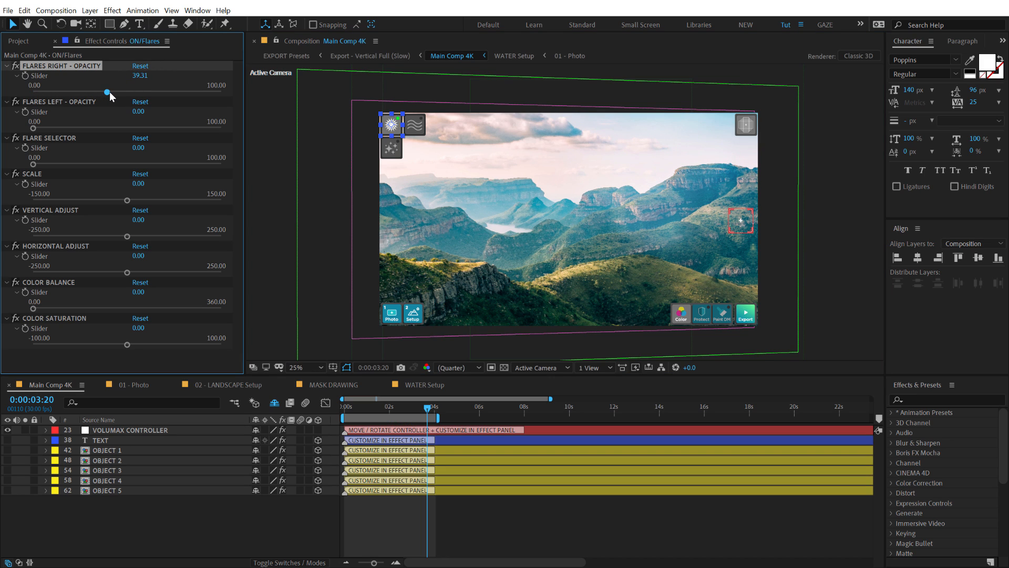
{"action": "left_click_drag", "start_coordinate": [34, 128], "coordinate": [49, 128]}
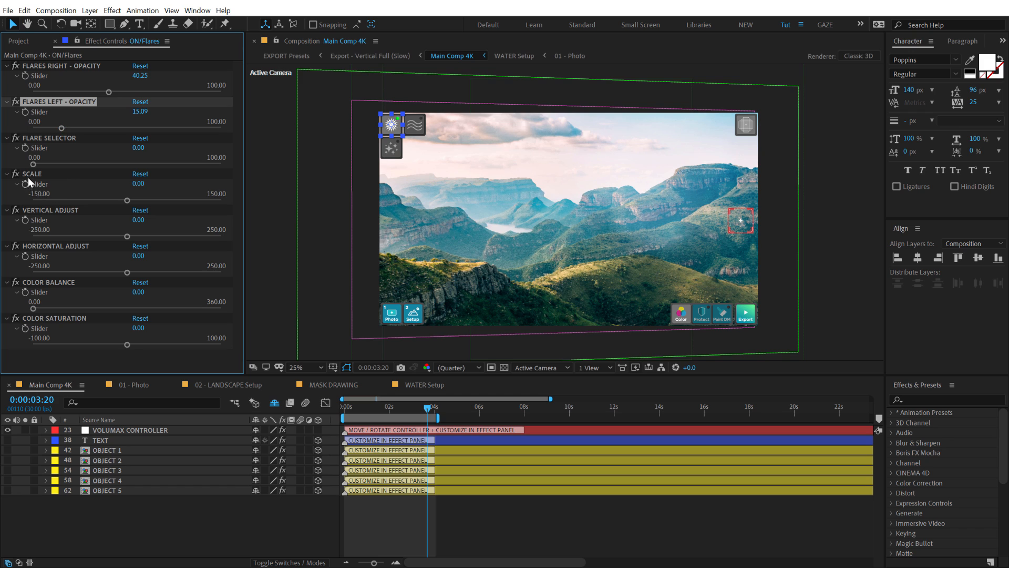
{"action": "left_click_drag", "start_coordinate": [127, 240], "coordinate": [152, 239]}
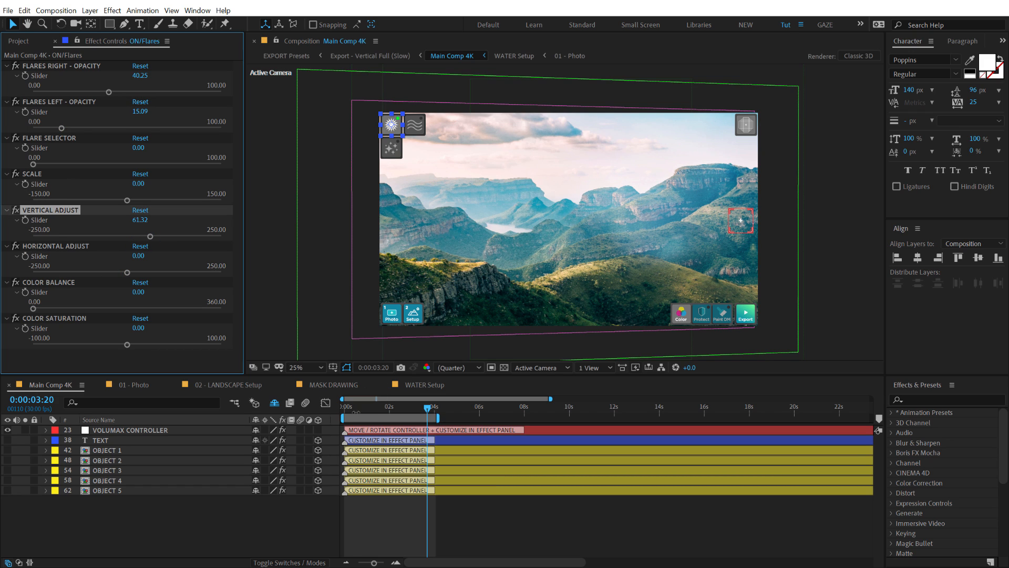
Step: Preview the landscape animation with its flares and particles from the start to about 0:00:03:06
{"action": "left_click_drag", "start_coordinate": [361, 407], "coordinate": [411, 419]}
{"action": "key", "text": "space"}
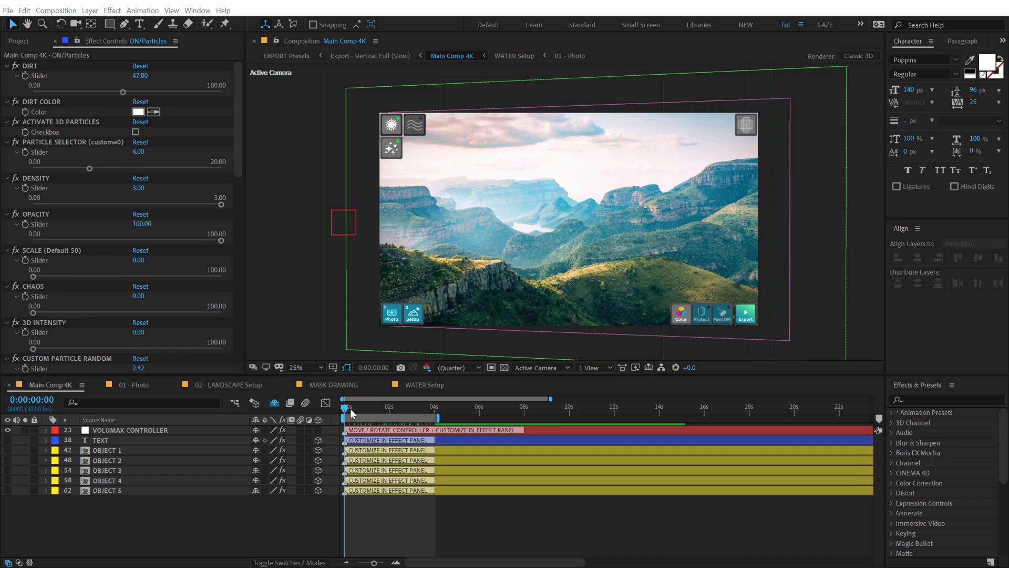
{"action": "left_click_drag", "start_coordinate": [346, 409], "coordinate": [418, 409]}
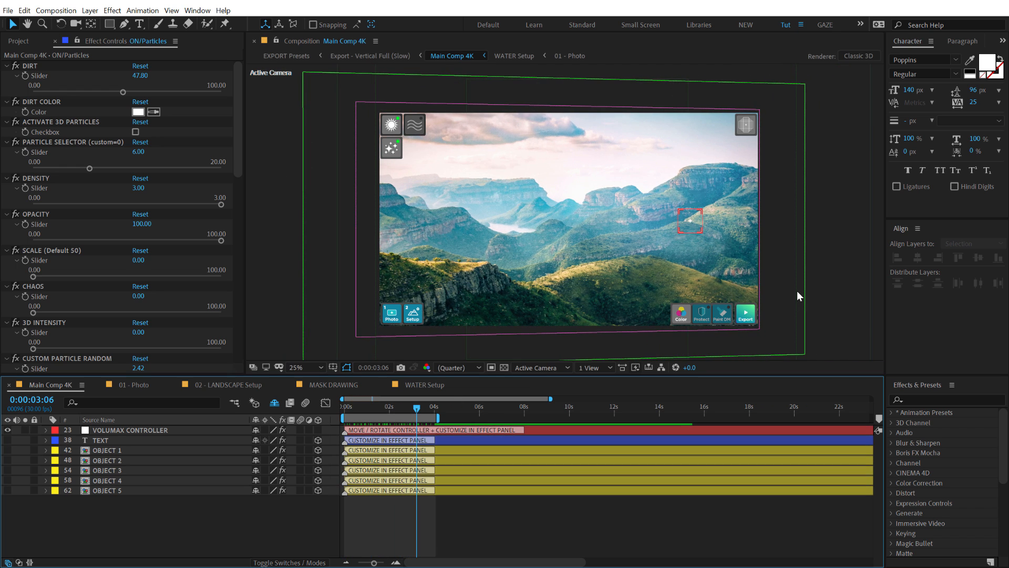
Step: Open the EXPORT Presets composition and choose the SLOW (full) SQUARE (1:1) export at 2160 x 2160
{"action": "double_click", "coordinate": [747, 314]}
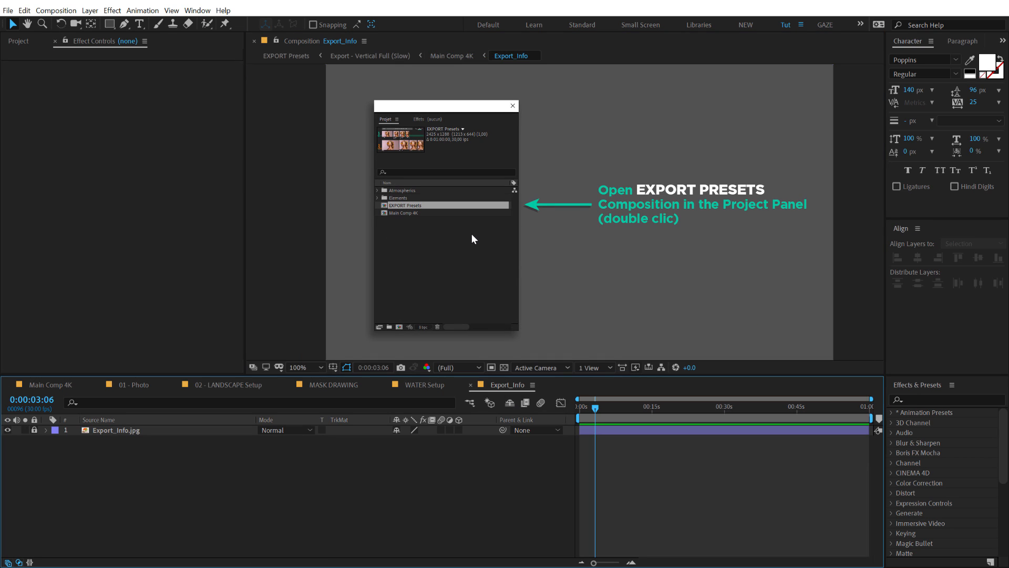
{"action": "left_click", "coordinate": [19, 41]}
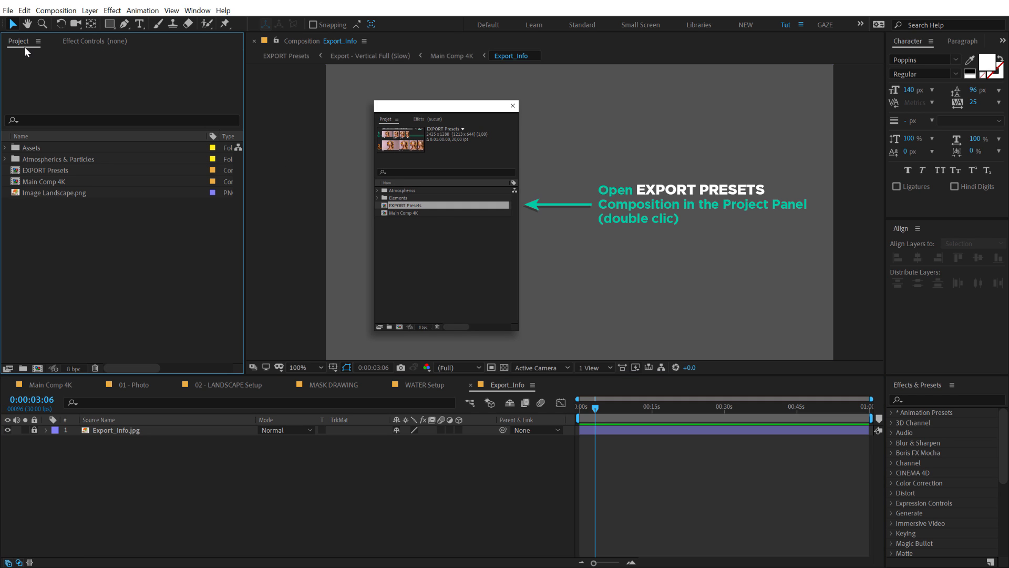
{"action": "double_click", "coordinate": [41, 170]}
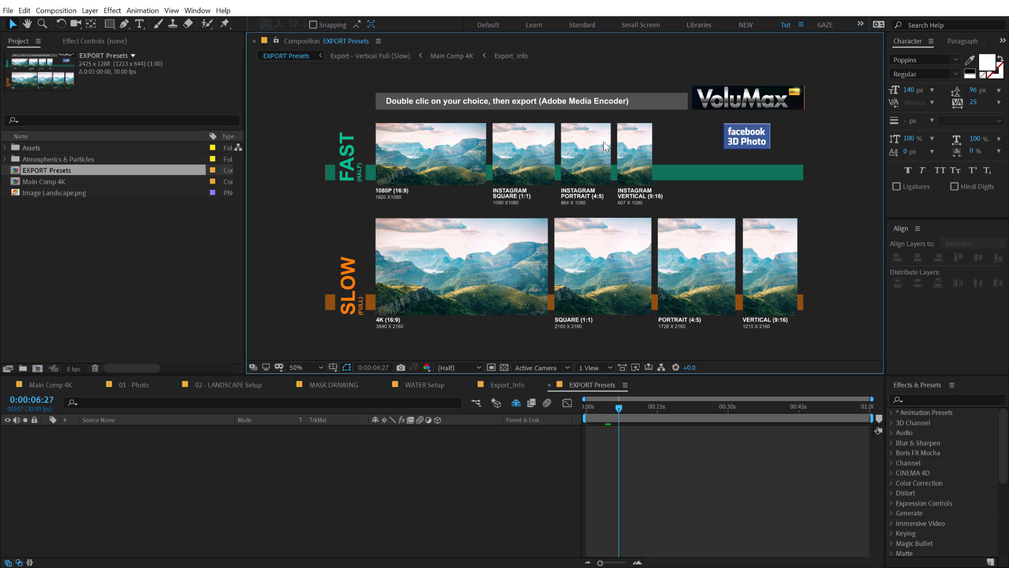
{"action": "double_click", "coordinate": [602, 281]}
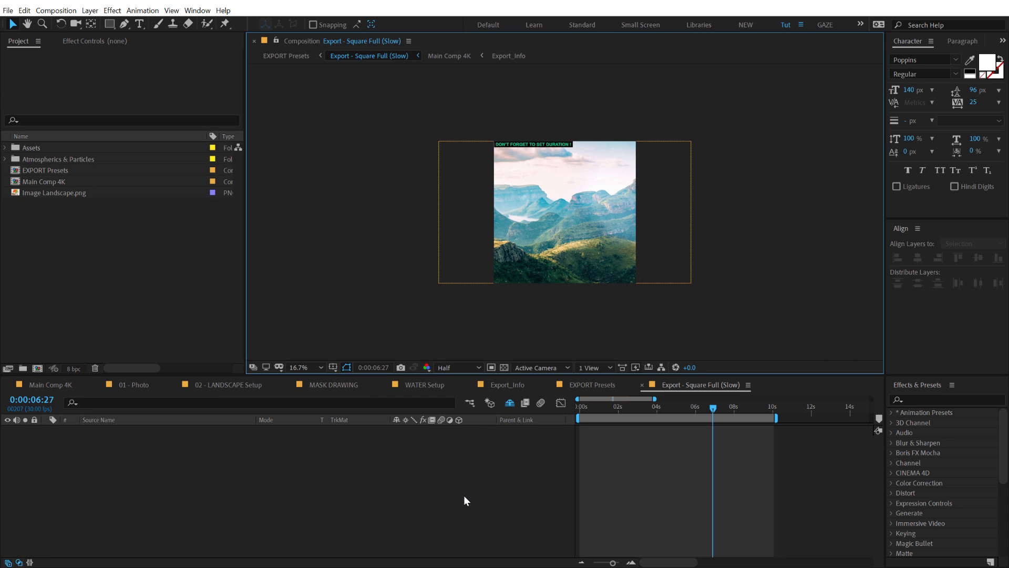
Step: End the square export's work area at 0:00:03:28 and add the composition to the Render Queue
{"action": "left_click_drag", "start_coordinate": [583, 408], "coordinate": [654, 412]}
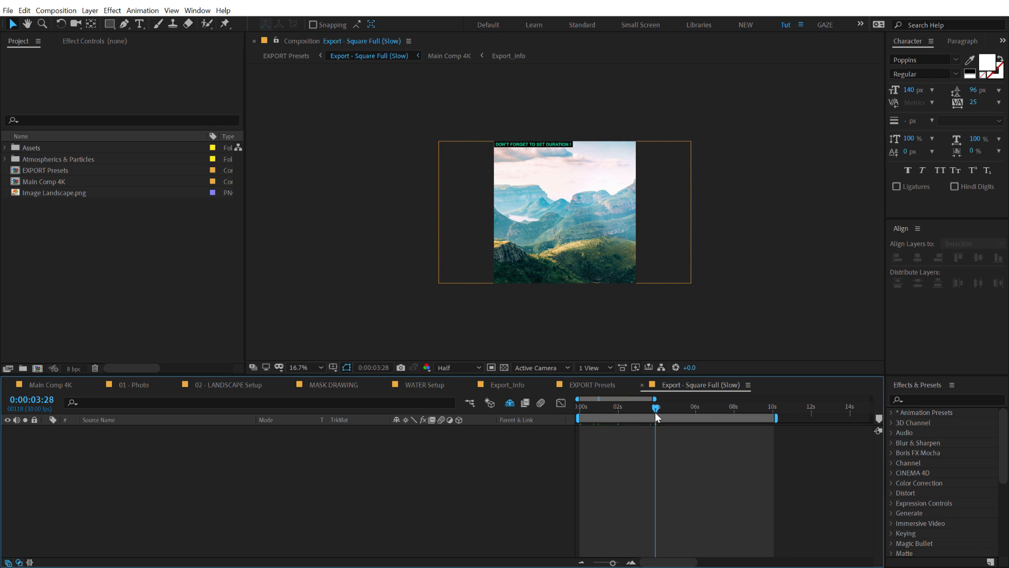
{"action": "key", "text": "n"}
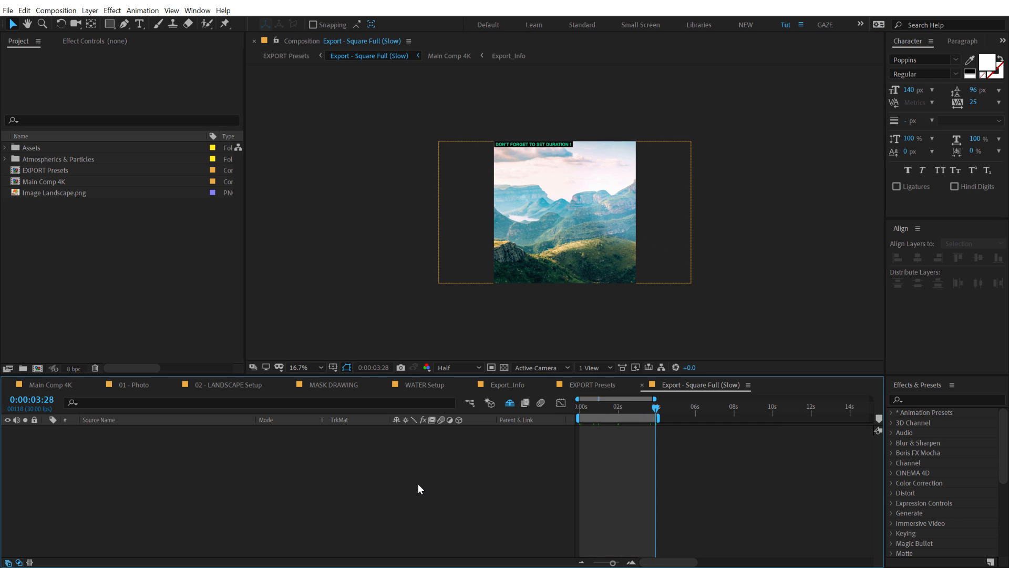
{"action": "key", "text": "ctrl+m"}
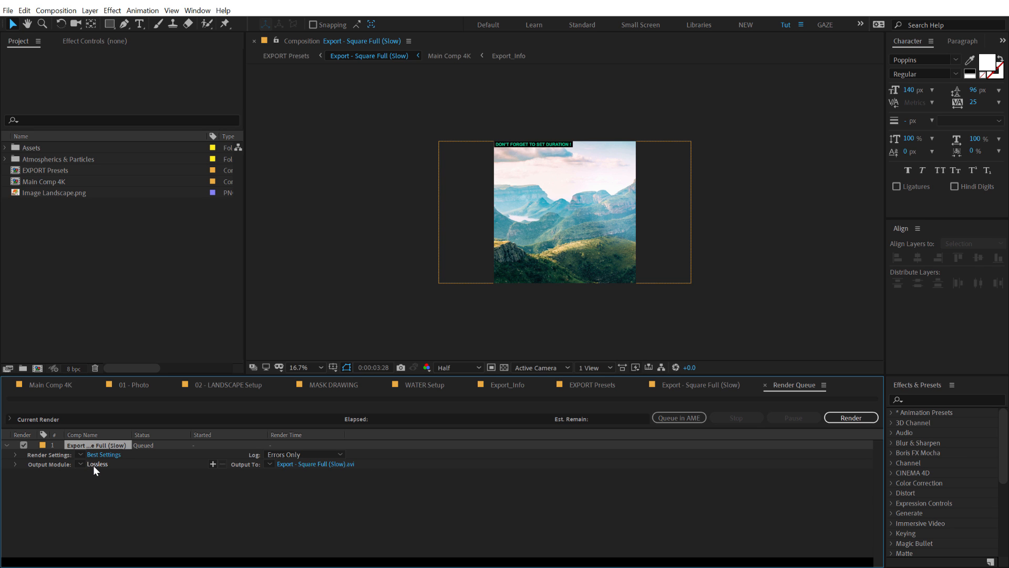